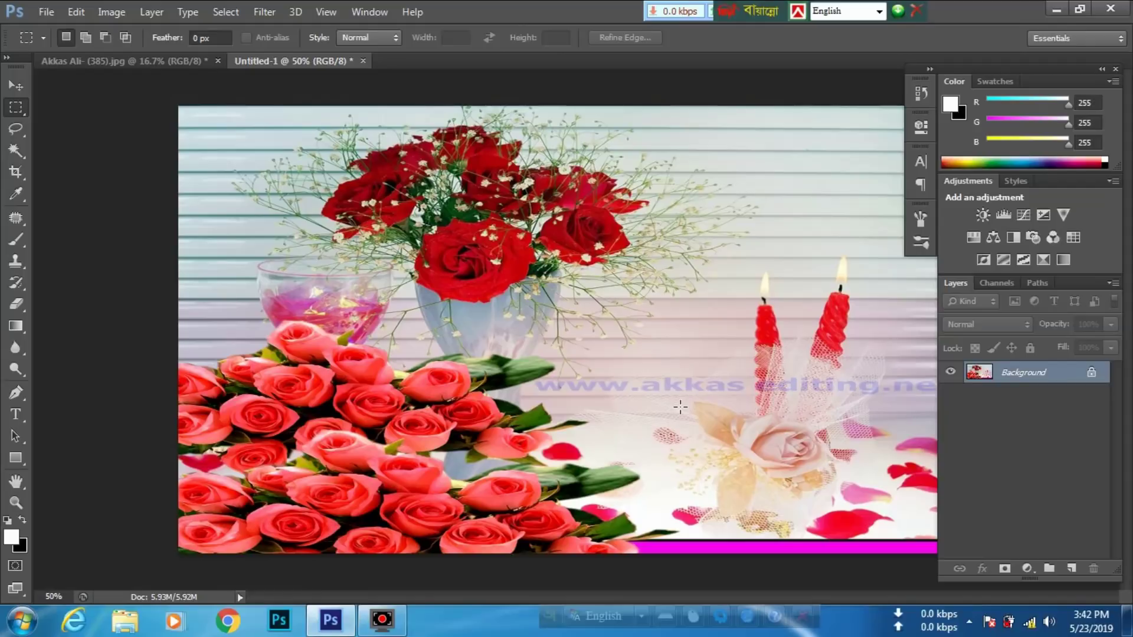
{"action": "key", "text": "ctrl+plus"}
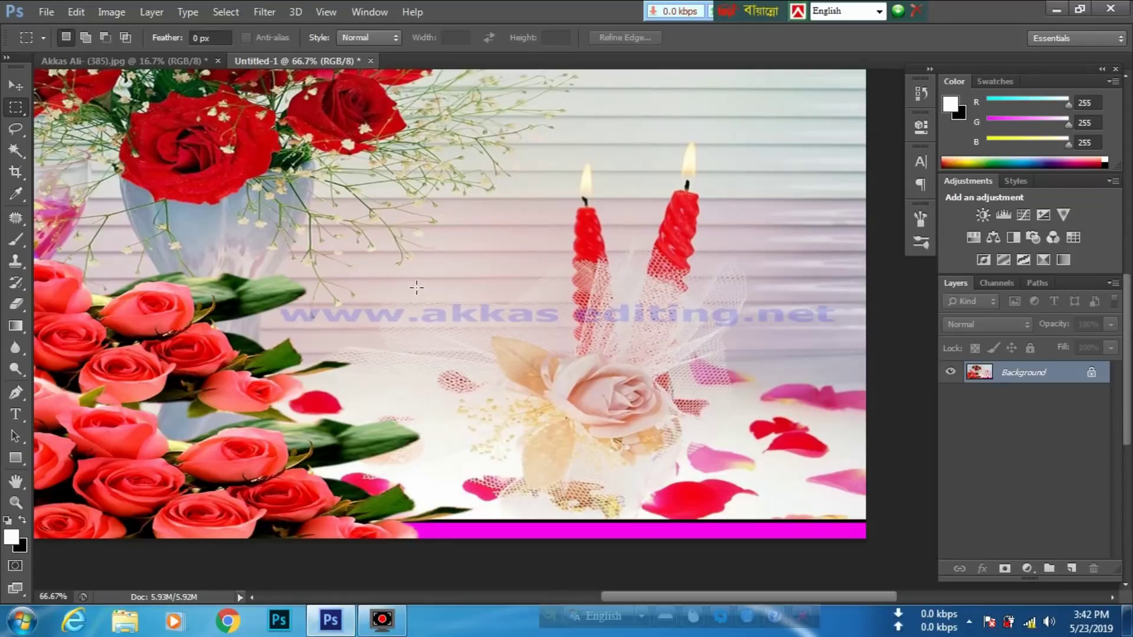
{"action": "key", "text": "ctrl+minus"}
{"action": "key", "text": "ctrl+minus"}
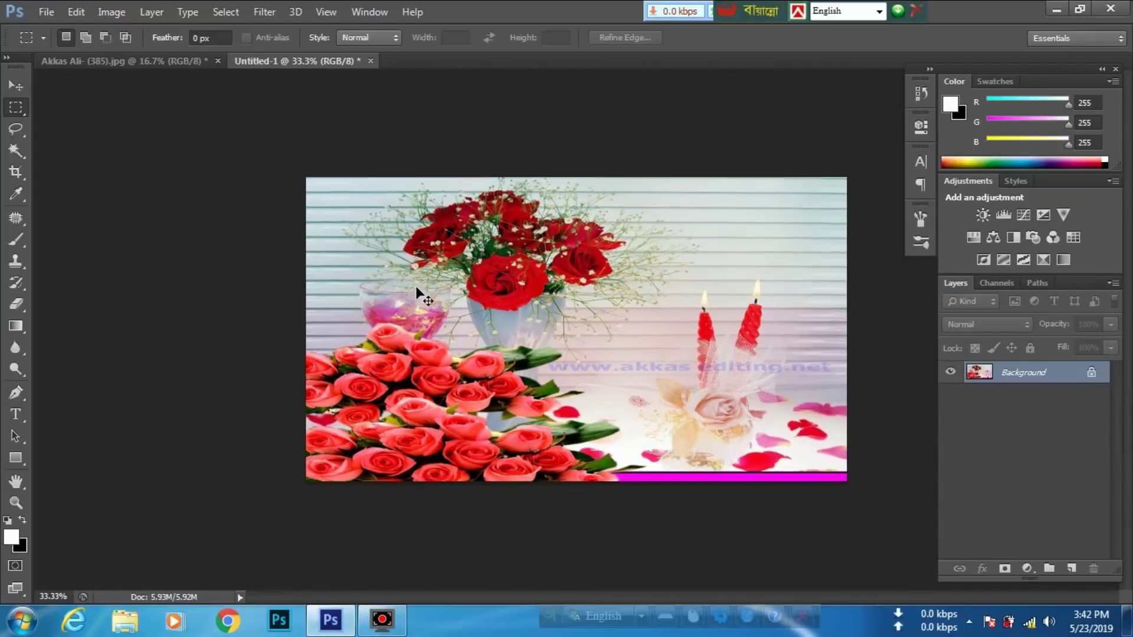
{"action": "key", "text": "ctrl+plus"}
{"action": "key", "text": "ctrl+plus"}
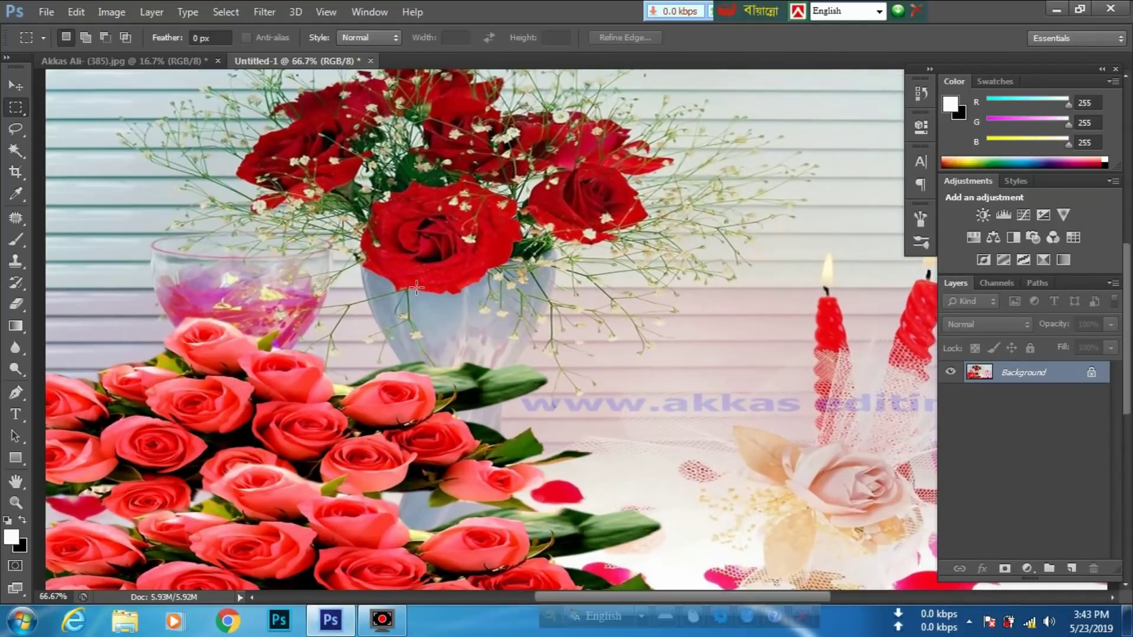
{"action": "key", "text": "ctrl+plus"}
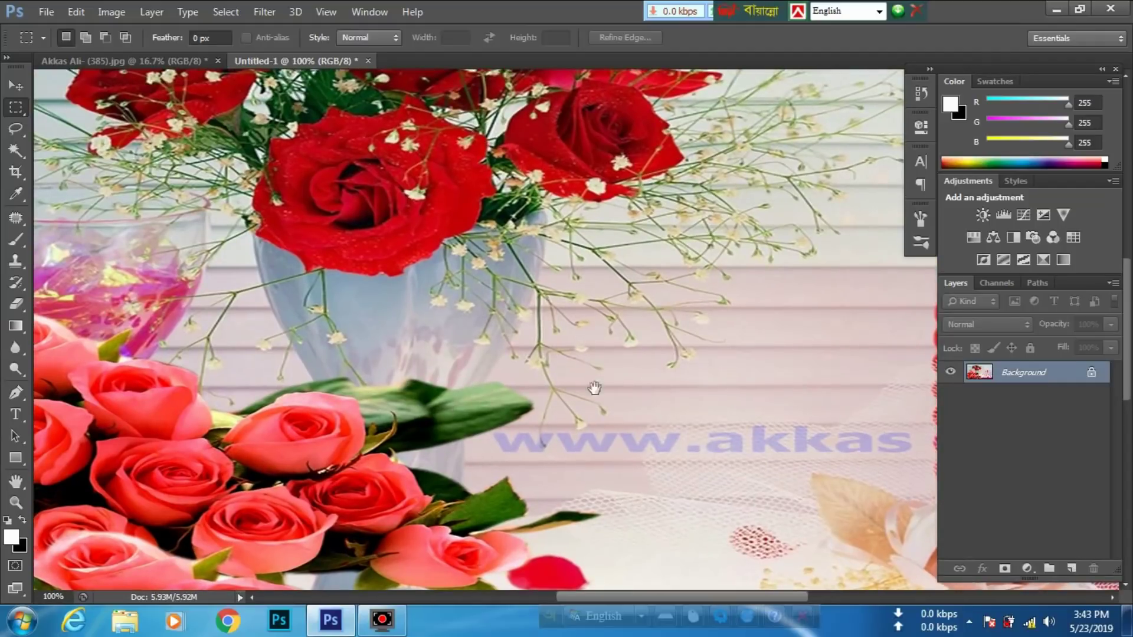
{"action": "left_click_drag", "start_coordinate": [609, 412], "coordinate": [375, 295]}
{"action": "key", "text": "ctrl+plus"}
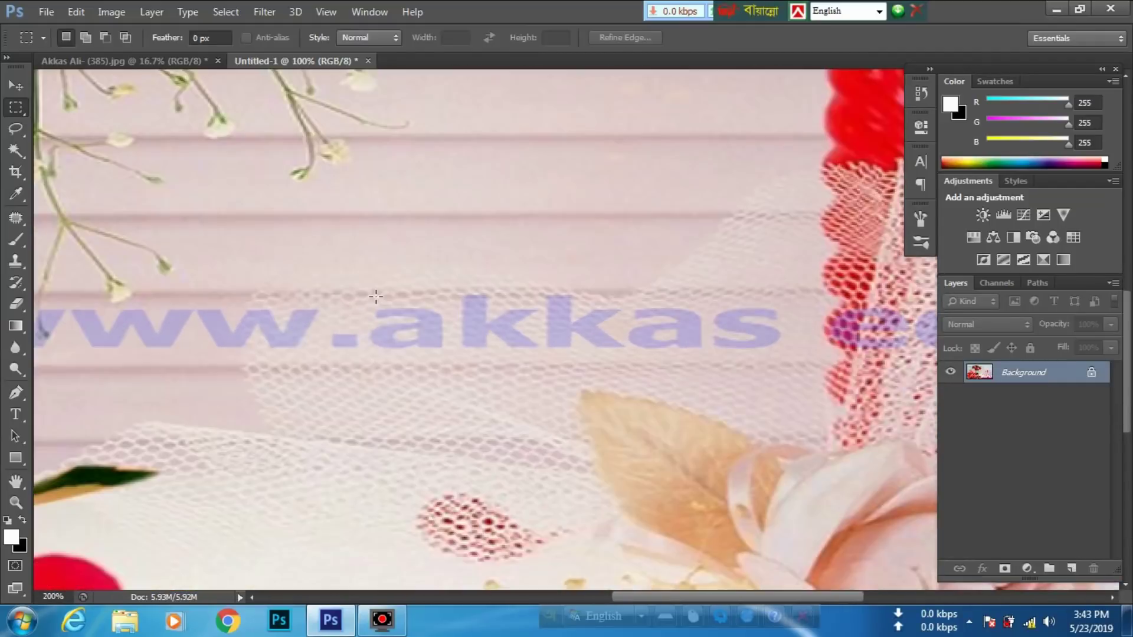
{"action": "mouse_move", "coordinate": [445, 331]}
{"action": "left_mouse_down"}
{"action": "mouse_move", "coordinate": [645, 241]}
{"action": "mouse_move", "coordinate": [266, 190]}
{"action": "left_mouse_up"}
{"action": "left_click_drag", "start_coordinate": [390, 234], "coordinate": [255, 225]}
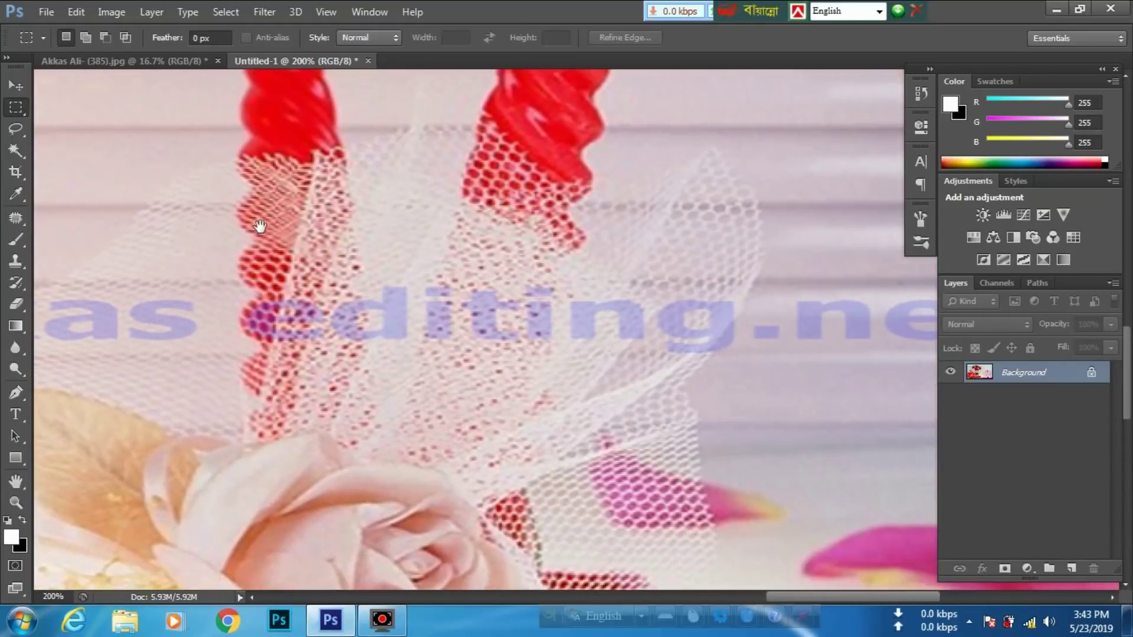
{"action": "left_click_drag", "start_coordinate": [508, 254], "coordinate": [289, 275]}
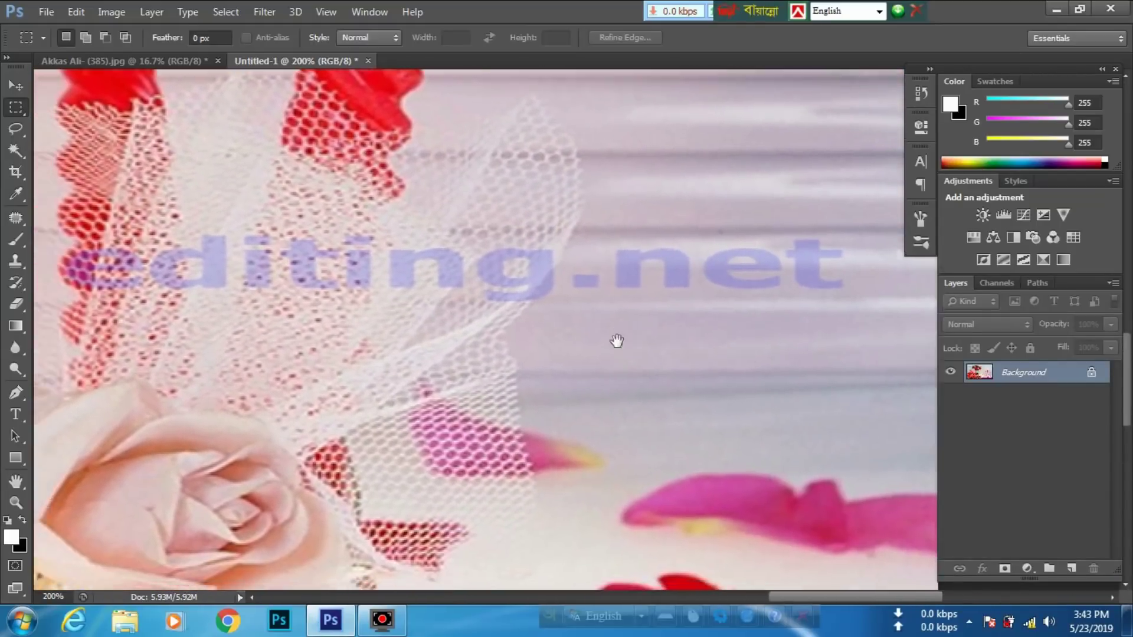
{"action": "left_click_drag", "start_coordinate": [100, 271], "coordinate": [622, 338]}
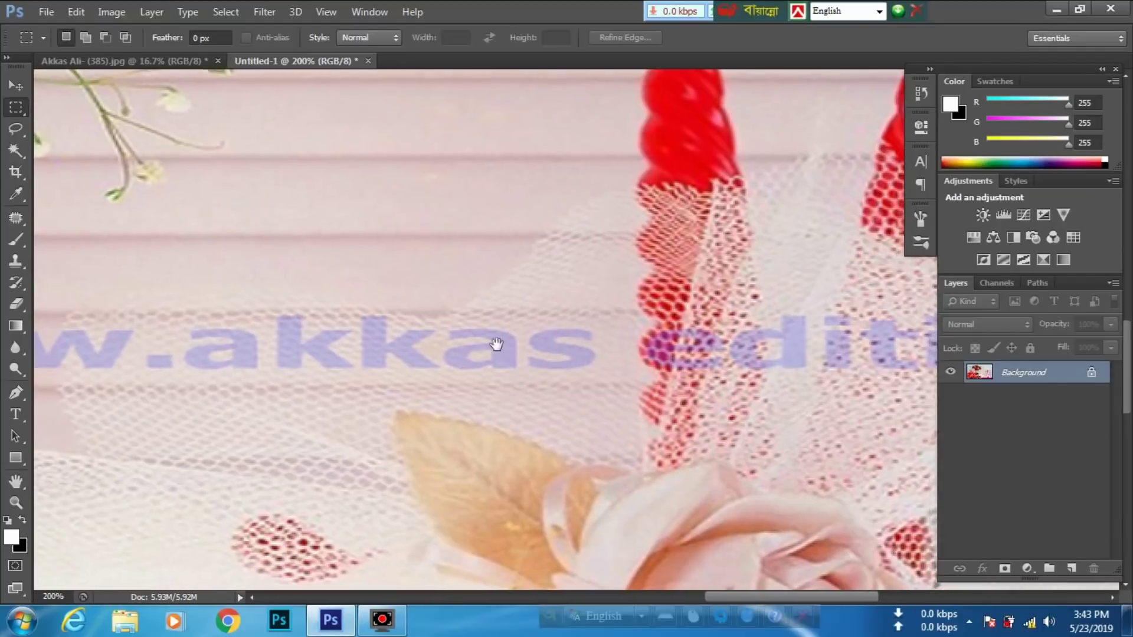
{"action": "mouse_move", "coordinate": [496, 347]}
{"action": "left_mouse_down"}
{"action": "mouse_move", "coordinate": [329, 372]}
{"action": "mouse_move", "coordinate": [230, 371]}
{"action": "left_mouse_up"}
{"action": "key", "text": "ctrl+minus"}
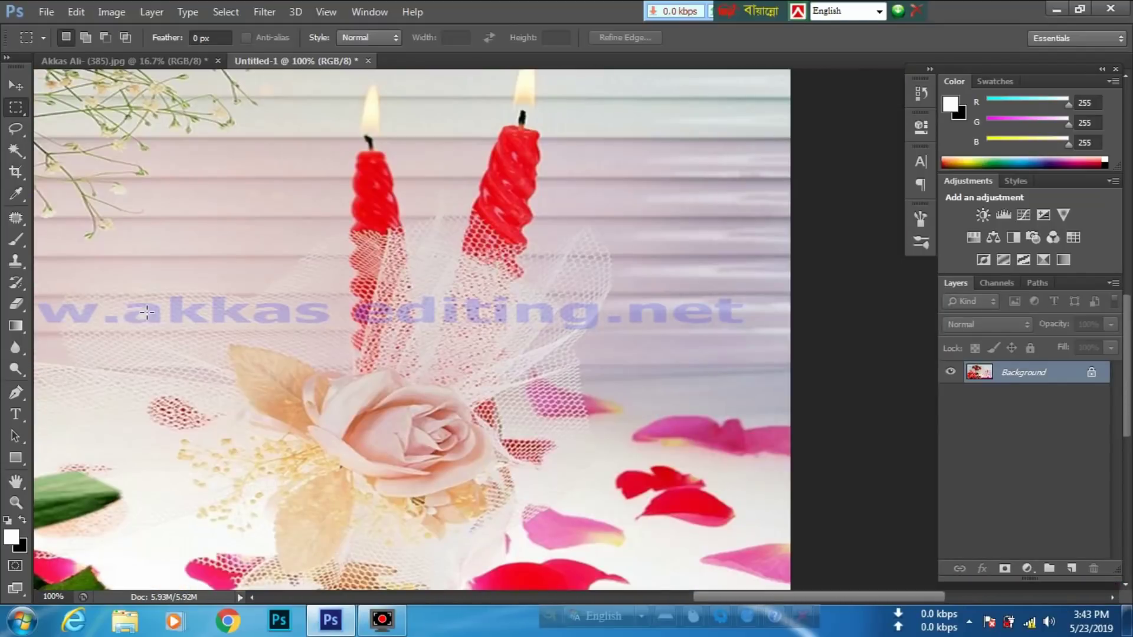
{"action": "key", "text": "ctrl+minus"}
{"action": "key", "text": "ctrl+plus"}
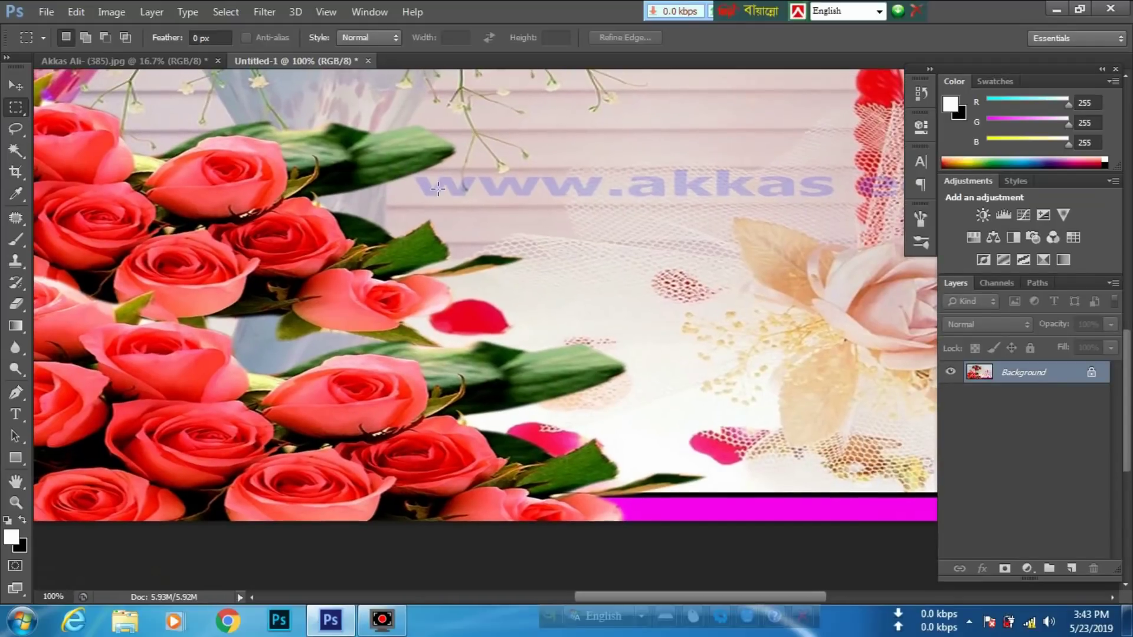
{"action": "key", "text": "ctrl+minus"}
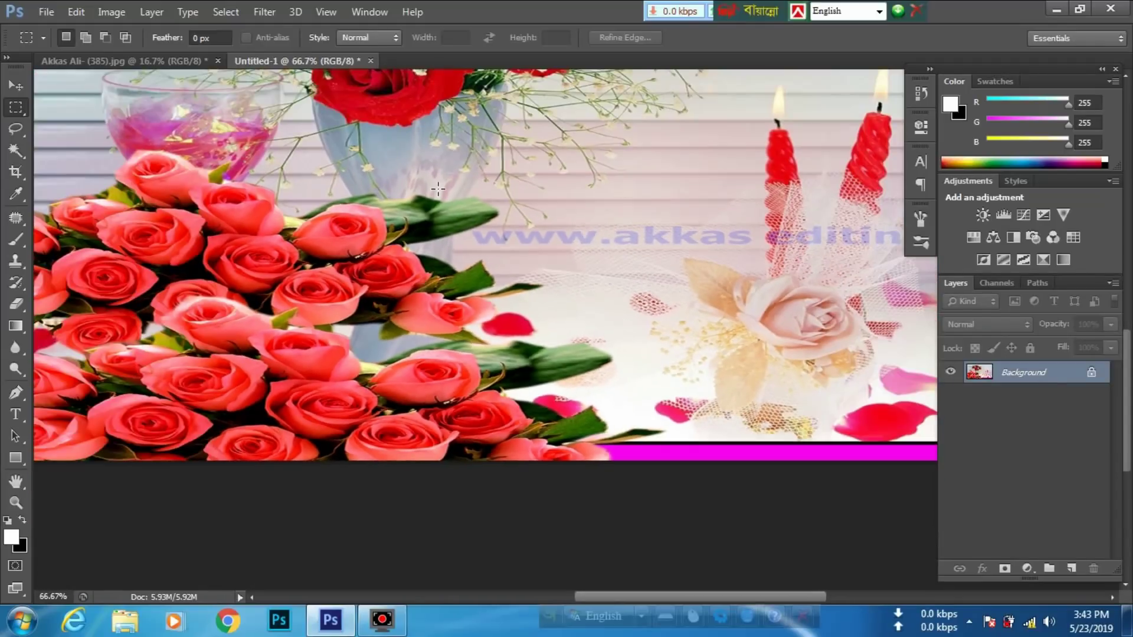
{"action": "left_click_drag", "start_coordinate": [673, 195], "coordinate": [465, 241]}
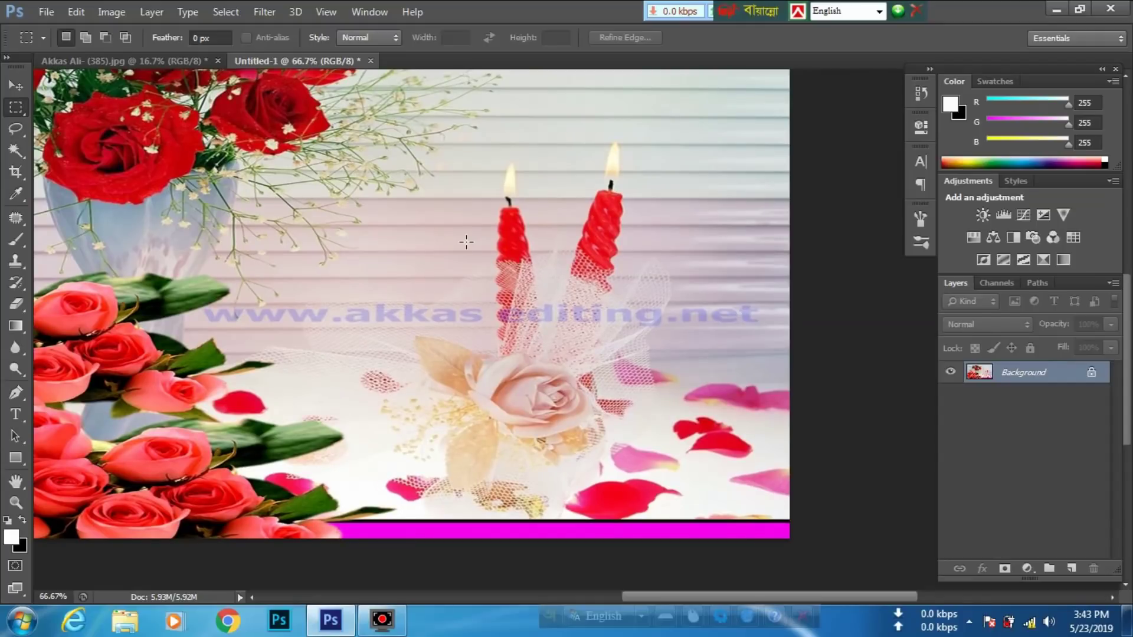
{"action": "key", "text": "ctrl+plus"}
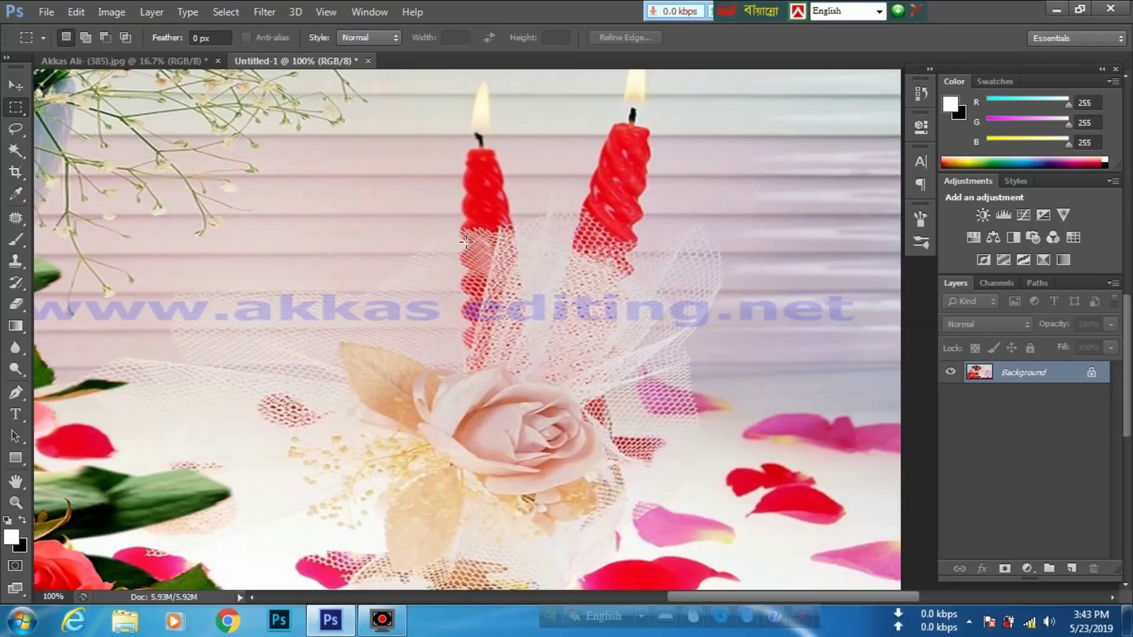
Step: Patch the watermark letters between the candles with clean wall from above, then deselect
{"action": "left_click", "coordinate": [17, 189]}
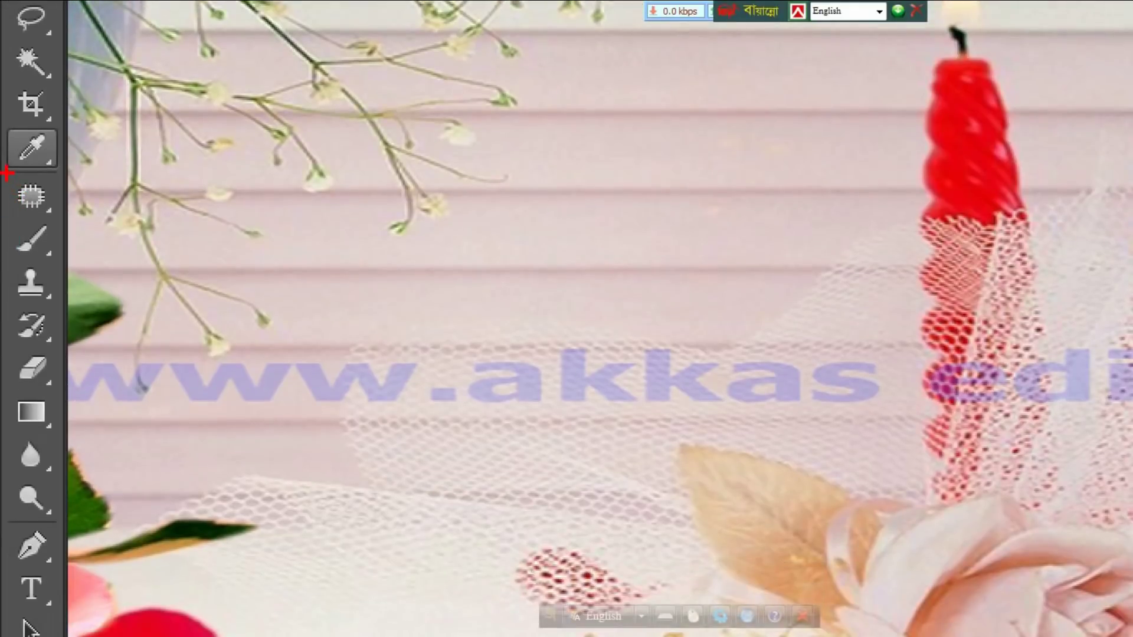
{"action": "left_click_drag", "start_coordinate": [7, 173], "coordinate": [66, 224]}
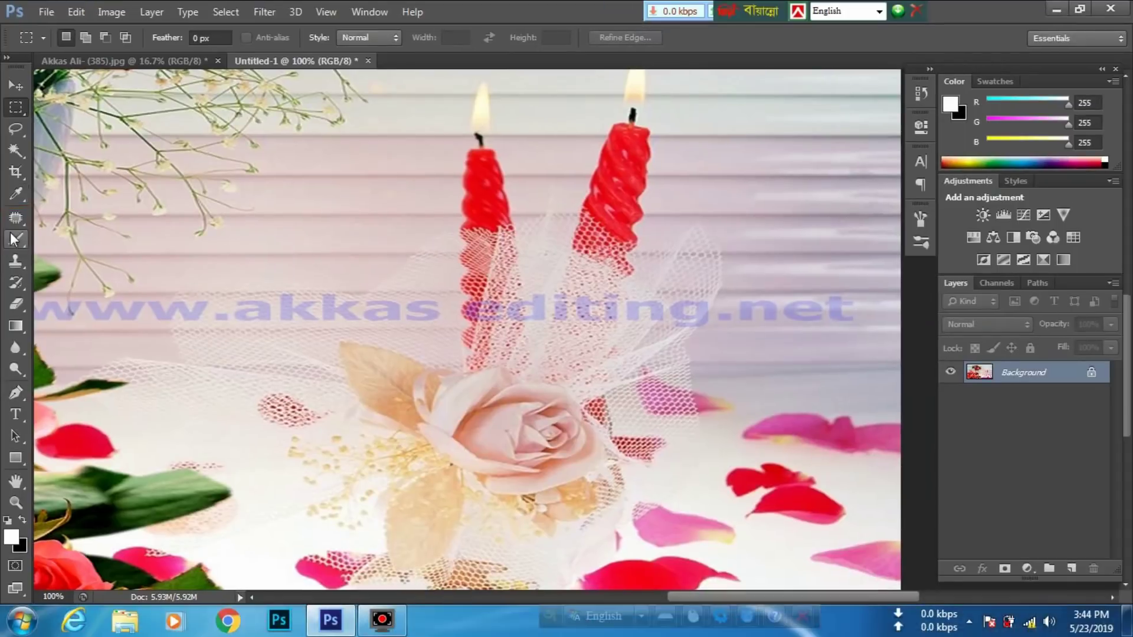
{"action": "left_click", "coordinate": [16, 218]}
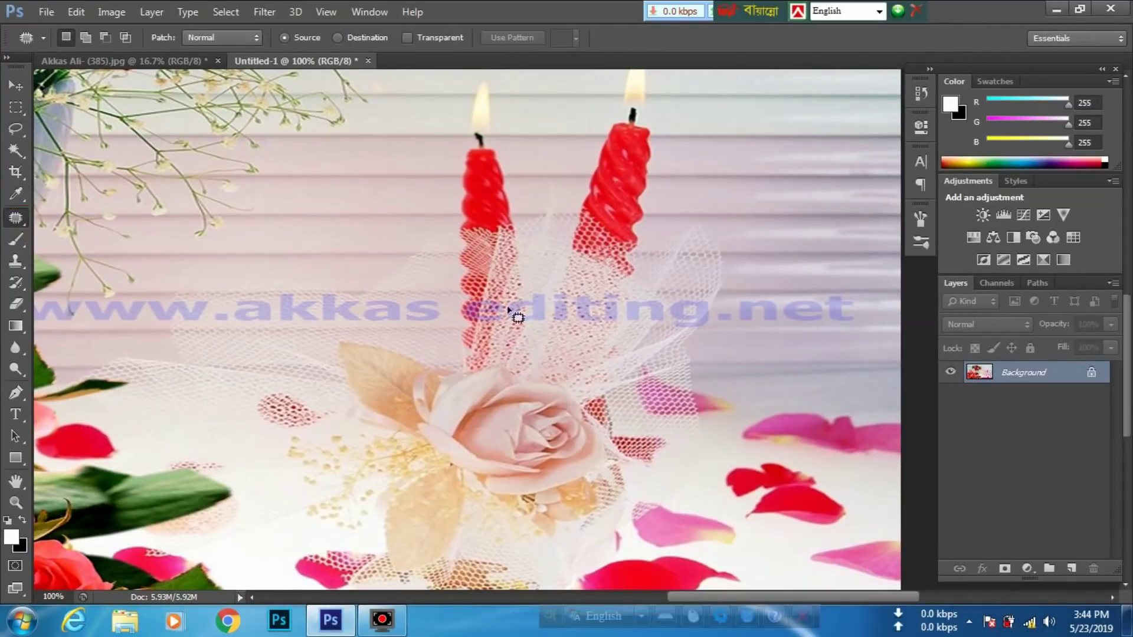
{"action": "mouse_move", "coordinate": [466, 294]}
{"action": "left_mouse_down"}
{"action": "mouse_move", "coordinate": [518, 354]}
{"action": "mouse_move", "coordinate": [591, 347]}
{"action": "mouse_move", "coordinate": [621, 300]}
{"action": "mouse_move", "coordinate": [462, 292]}
{"action": "left_mouse_up"}
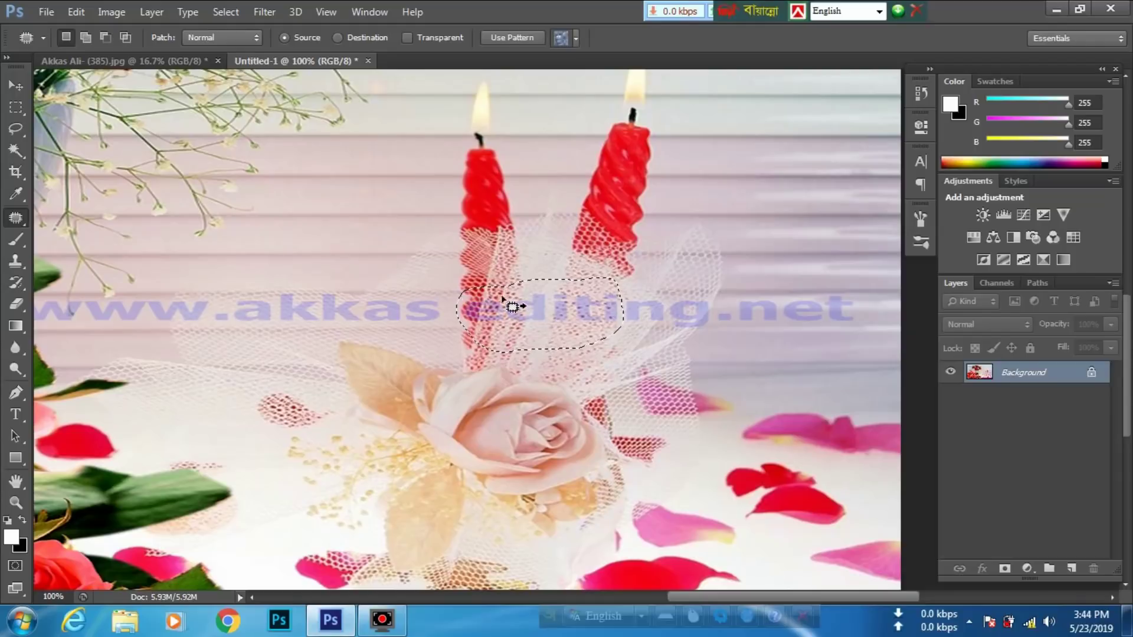
{"action": "left_click_drag", "start_coordinate": [567, 321], "coordinate": [335, 230]}
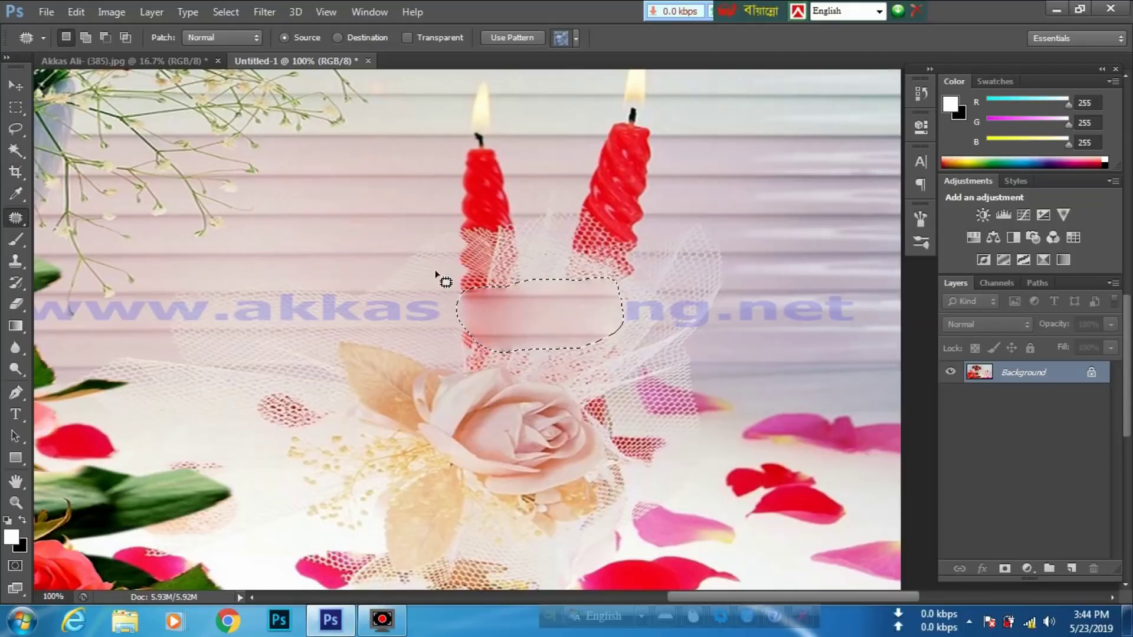
{"action": "key", "text": "ctrl+d"}
Step: Zoom in and out to inspect the patched area between the candles
{"action": "key", "text": "ctrl+plus"}
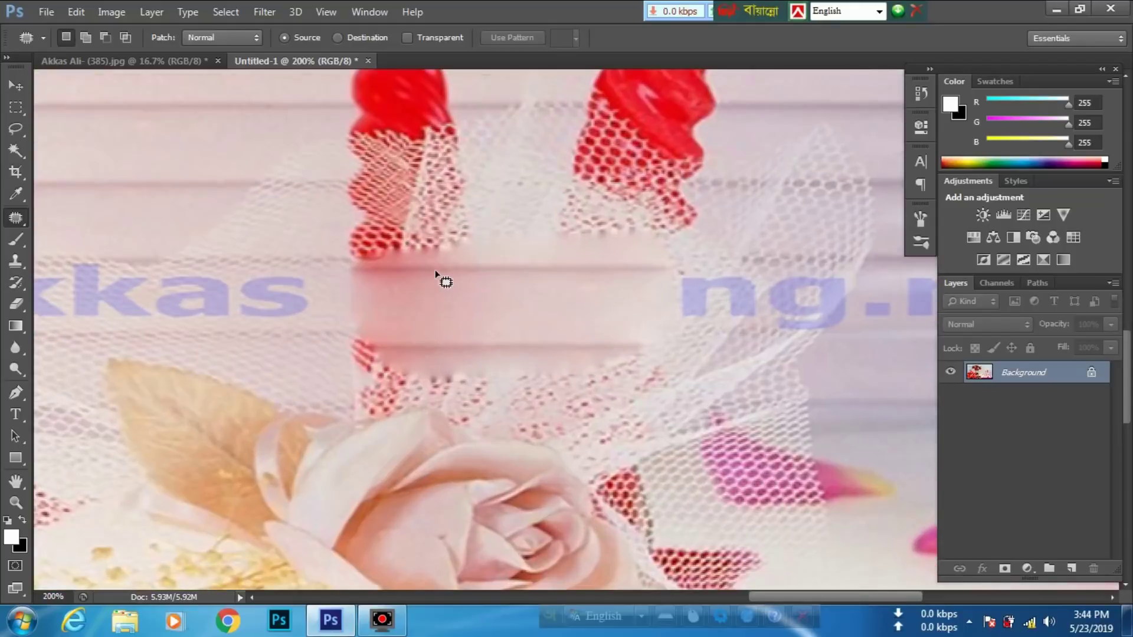
{"action": "key", "text": "ctrl+minus"}
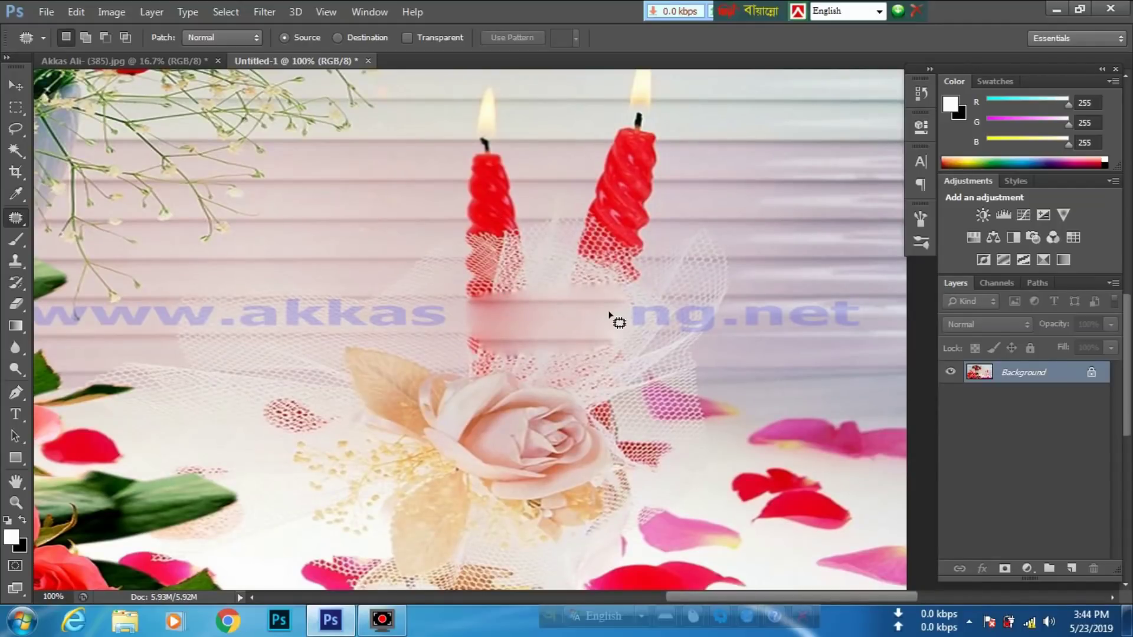
{"action": "key", "text": "ctrl+plus"}
{"action": "key", "text": "ctrl+plus"}
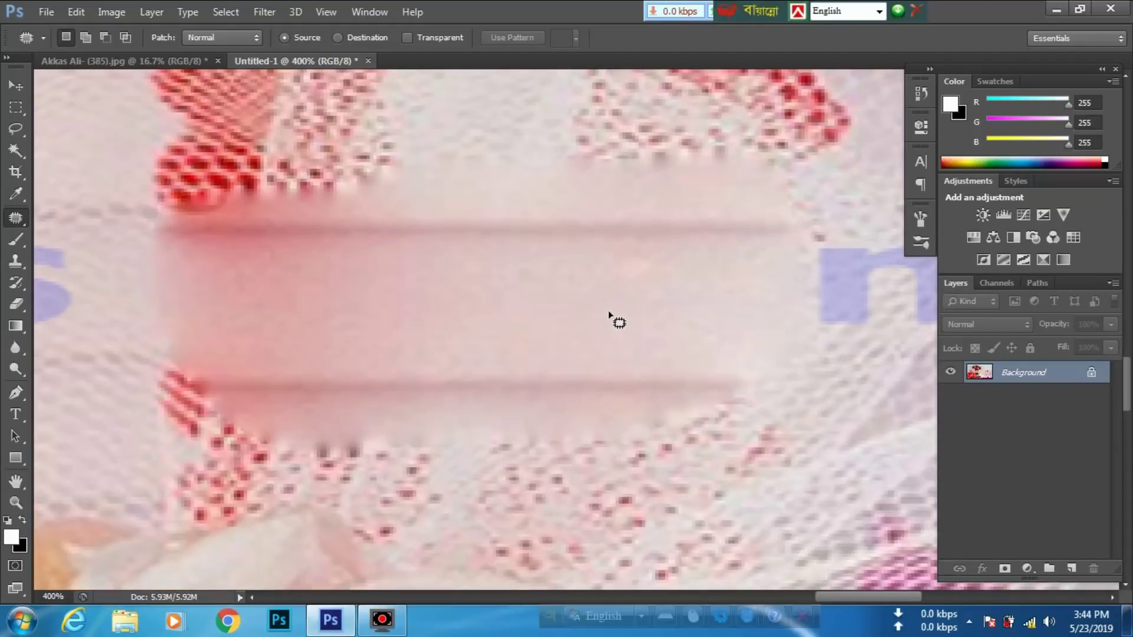
{"action": "key", "text": "ctrl+minus"}
{"action": "key", "text": "ctrl+minus"}
{"action": "key", "text": "ctrl+minus"}
{"action": "key", "text": "ctrl+minus"}
Step: Switch to the Clone Stamp tool, bring the watermark into view, and shrink the brush
{"action": "key", "text": "s"}
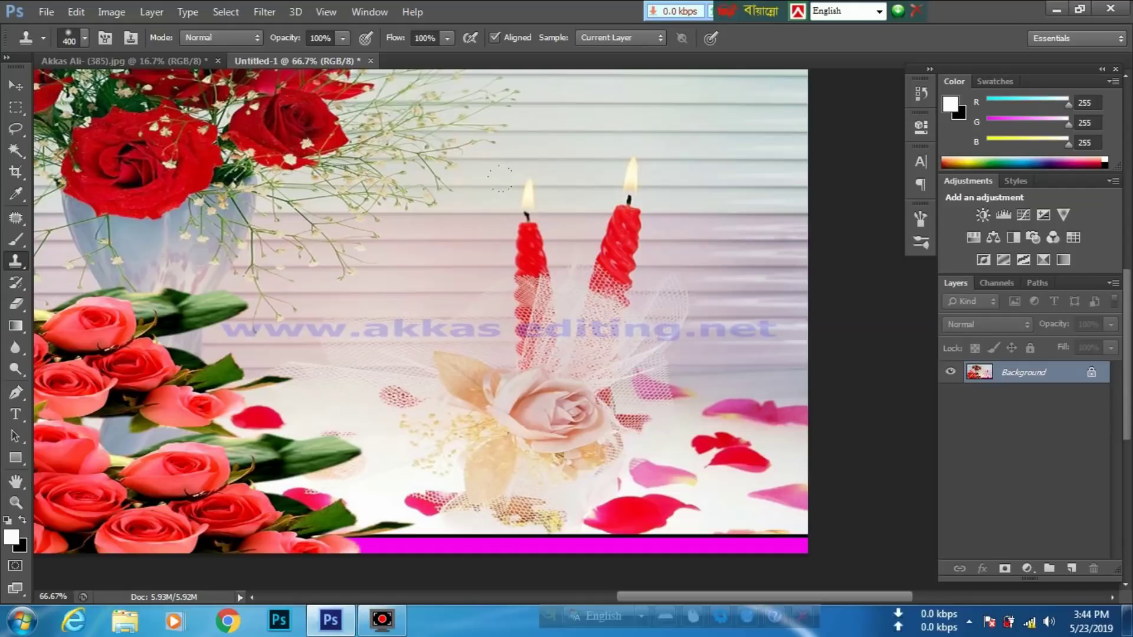
{"action": "scroll", "coordinate": [578, 262], "scroll_direction": "up", "scroll_amount": 2}
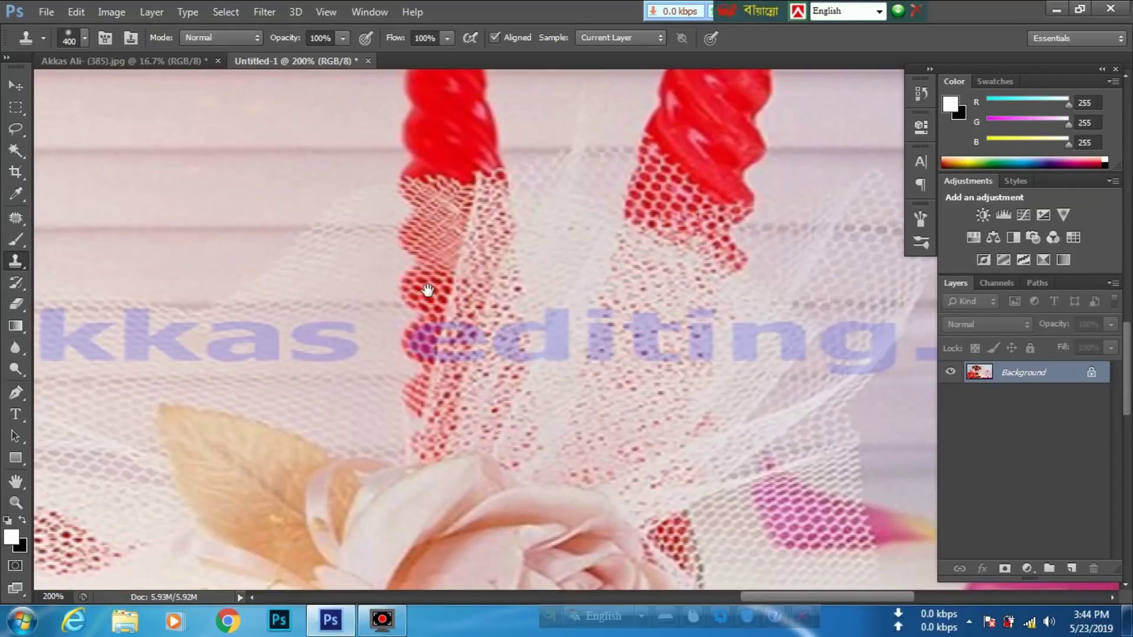
{"action": "scroll", "coordinate": [585, 278], "scroll_direction": "left", "scroll_amount": 3}
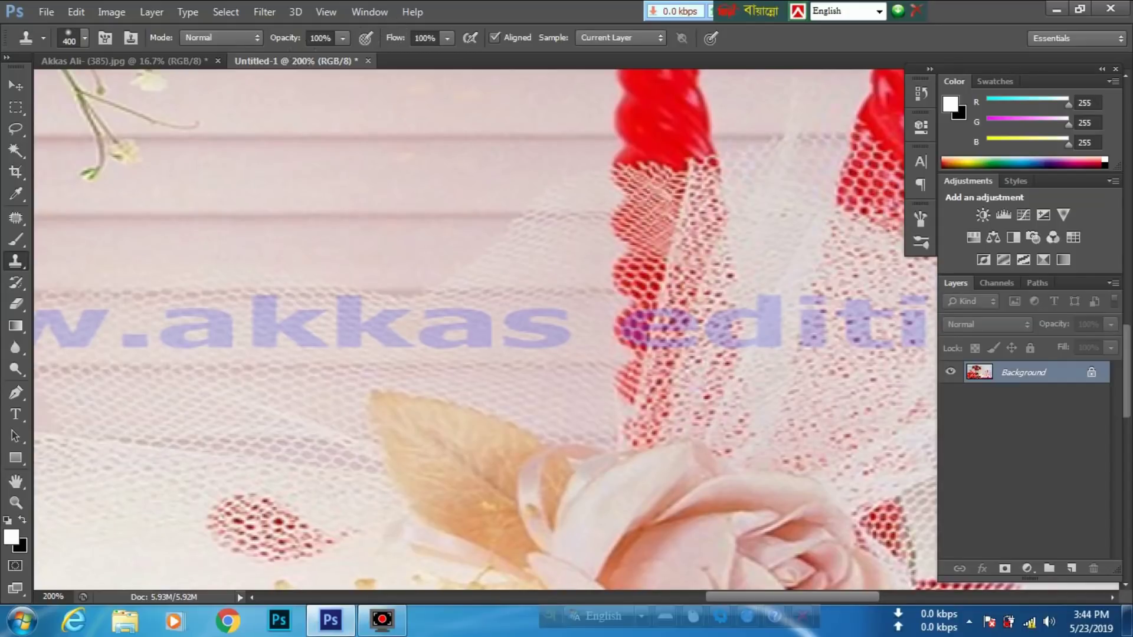
{"action": "key", "text": "bracketleft"}
{"action": "key", "text": "bracketleft"}
{"action": "key", "text": "bracketleft"}
{"action": "key", "text": "bracketleft"}
{"action": "key", "text": "bracketleft"}
{"action": "key", "text": "bracketleft"}
Step: Clone clean wall over the 's' of akkas, then step backward to undo those strokes
{"action": "left_click", "coordinate": [550, 273], "text": "alt"}
{"action": "left_click", "coordinate": [547, 255], "text": "alt"}
{"action": "left_click_drag", "start_coordinate": [554, 331], "coordinate": [523, 306]}
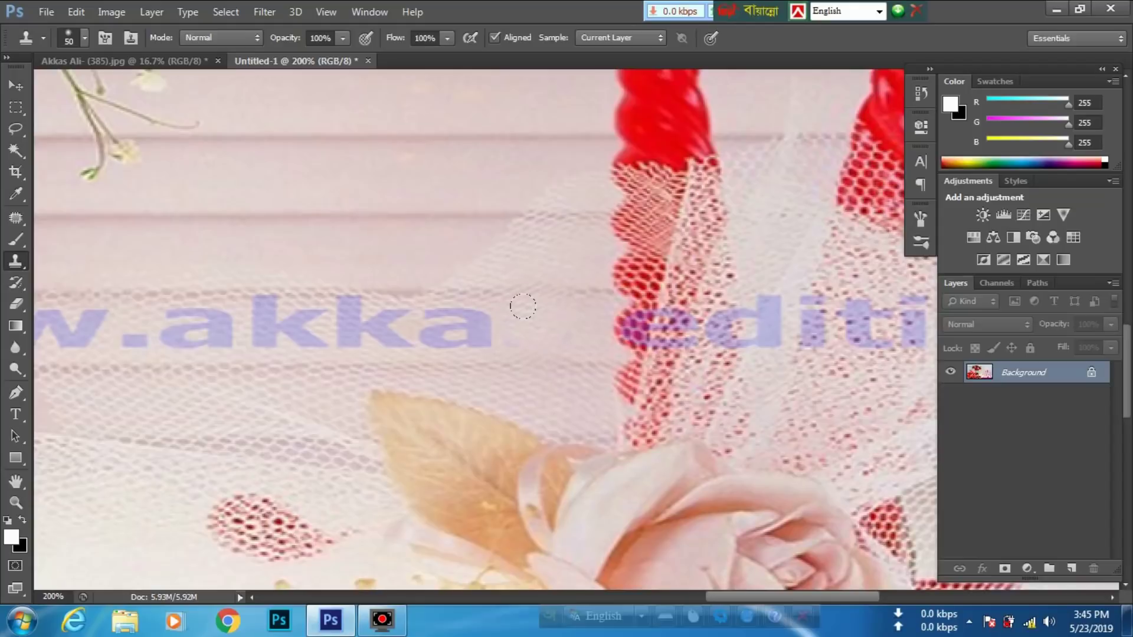
{"action": "key", "text": "ctrl+alt+z"}
{"action": "key", "text": "ctrl+alt+z"}
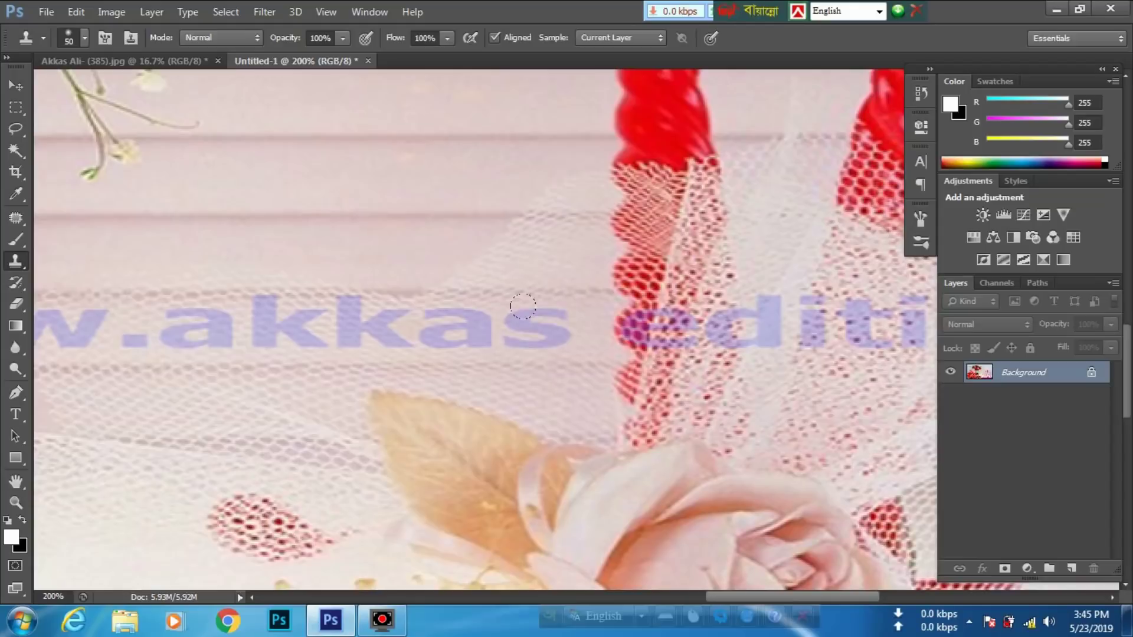
{"action": "key", "text": "v"}
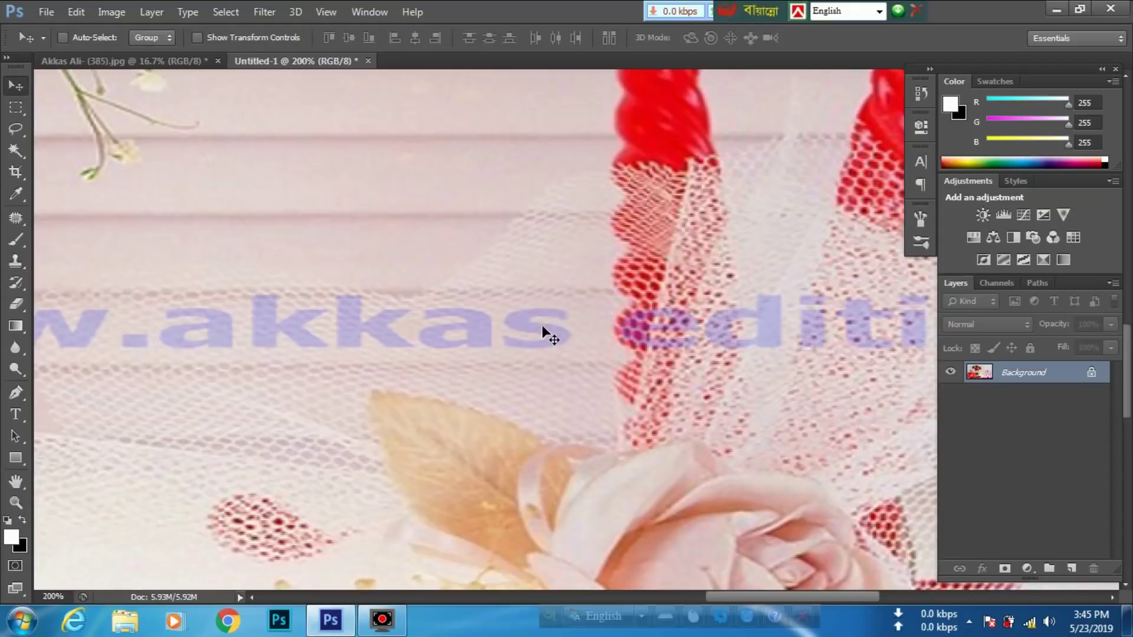
{"action": "scroll", "coordinate": [542, 324], "scroll_direction": "down", "scroll_amount": 1}
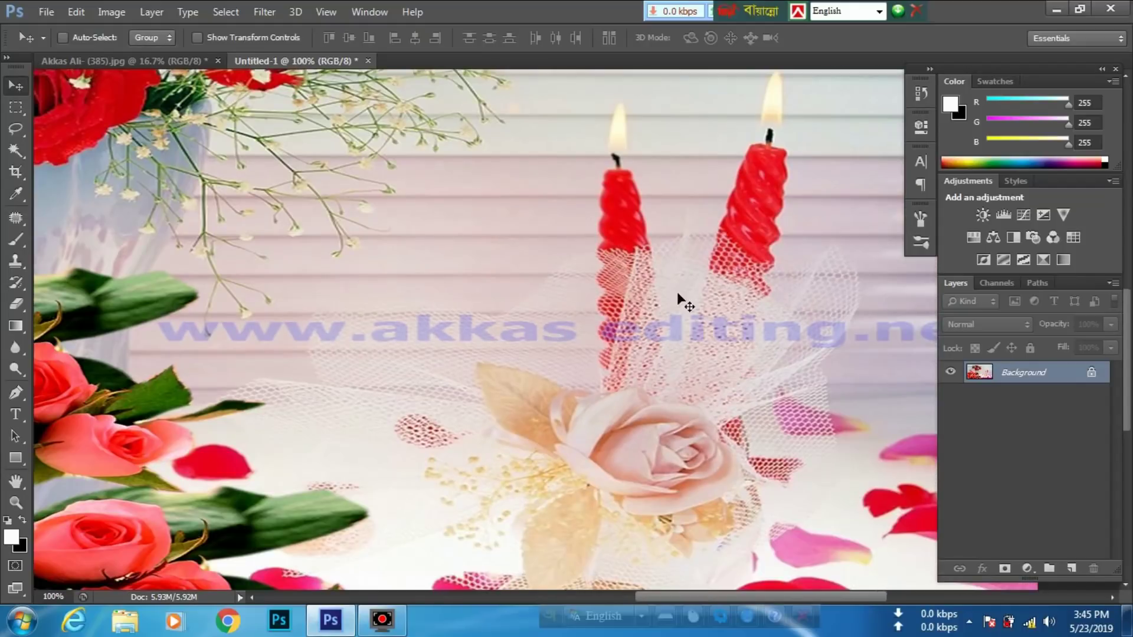
{"action": "left_click_drag", "start_coordinate": [684, 304], "coordinate": [540, 254]}
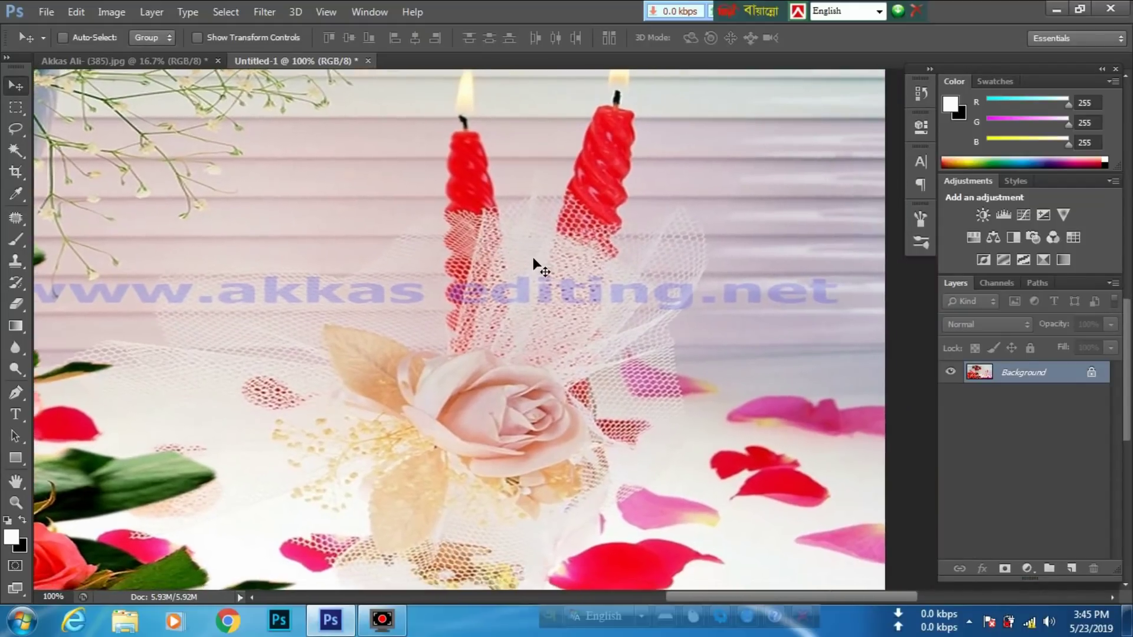
{"action": "key", "text": "m"}
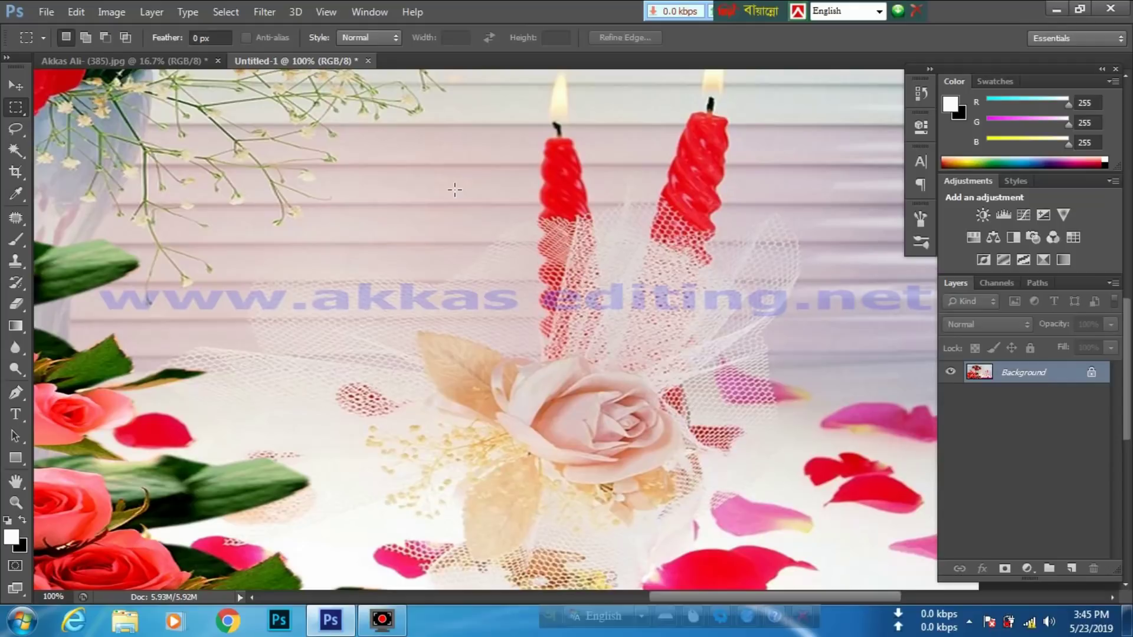
{"action": "key", "text": "ctrl+minus"}
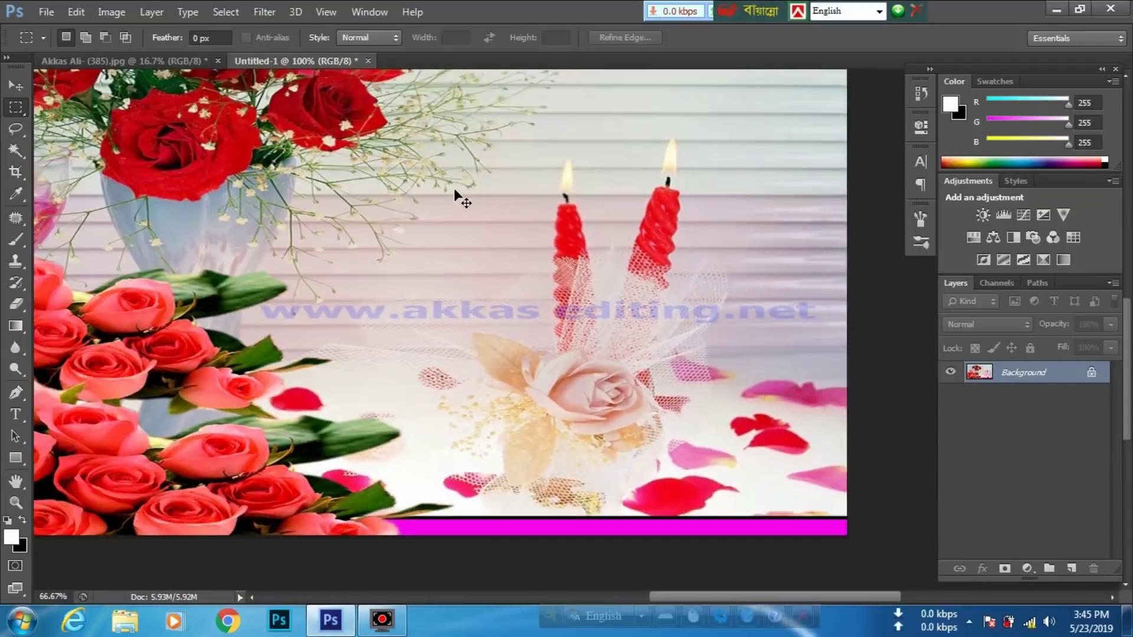
{"action": "key", "text": "ctrl+minus"}
{"action": "key", "text": "ctrl+plus"}
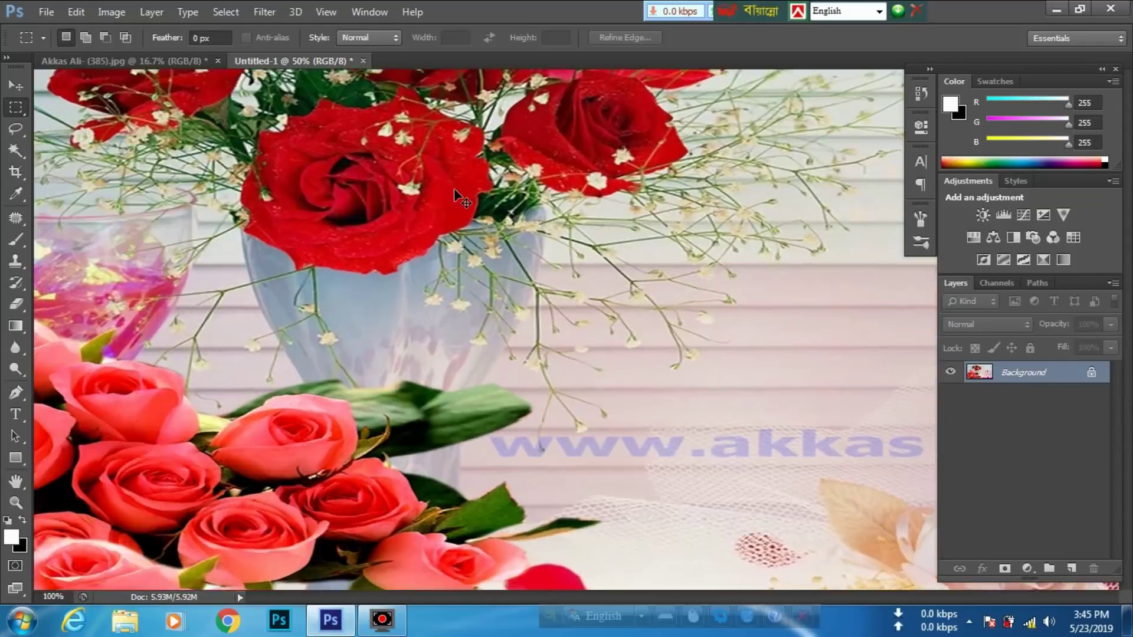
{"action": "key", "text": "ctrl+plus"}
{"action": "key", "text": "ctrl+plus"}
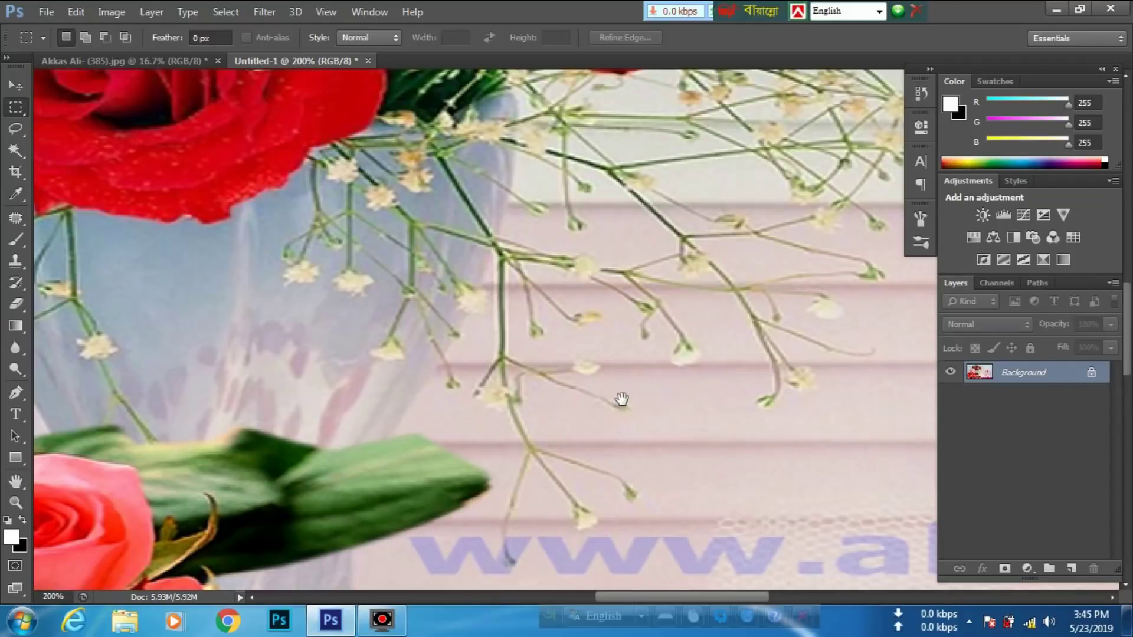
{"action": "left_click_drag", "start_coordinate": [620, 397], "coordinate": [361, 220]}
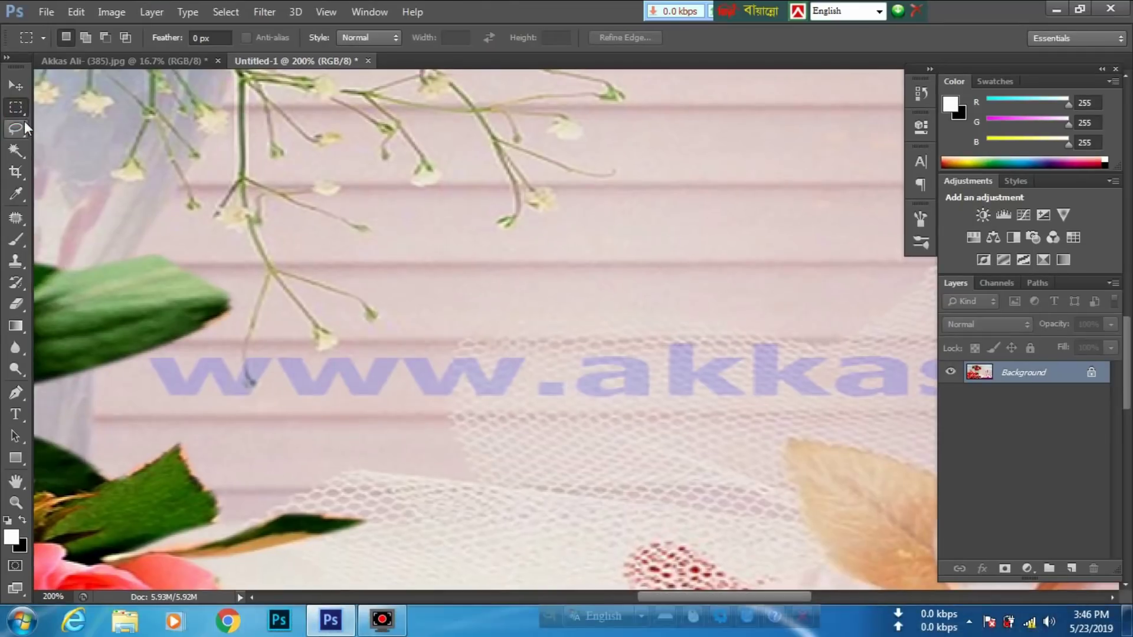
{"action": "left_click", "coordinate": [16, 86]}
{"action": "key", "text": "ctrl+minus"}
{"action": "key", "text": "ctrl+minus"}
{"action": "key", "text": "ctrl+minus"}
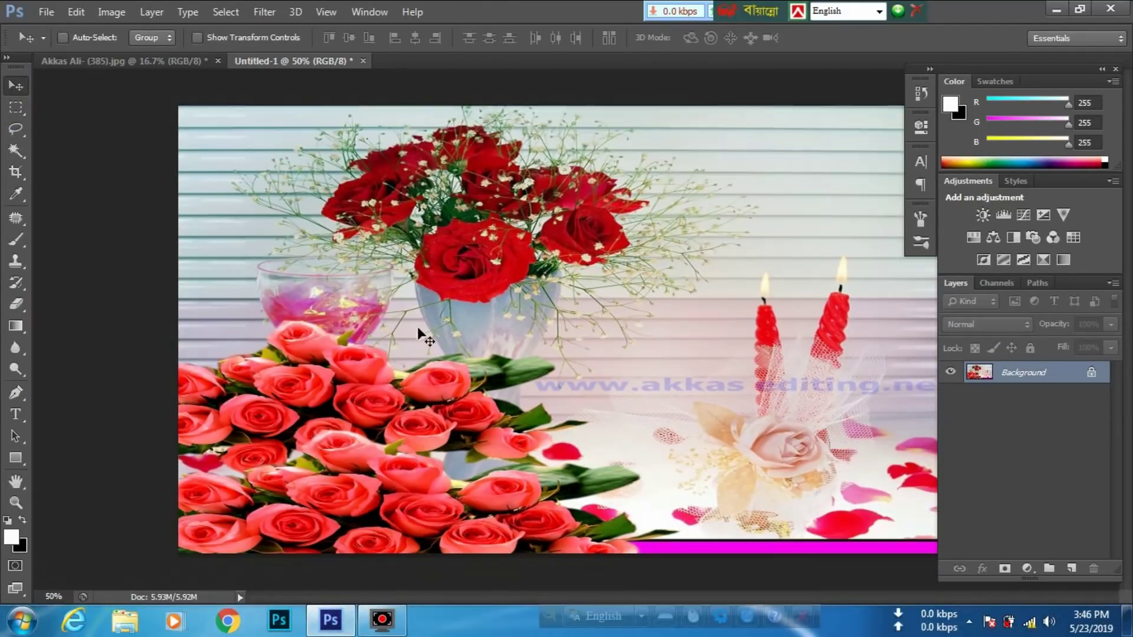
{"action": "key", "text": "m"}
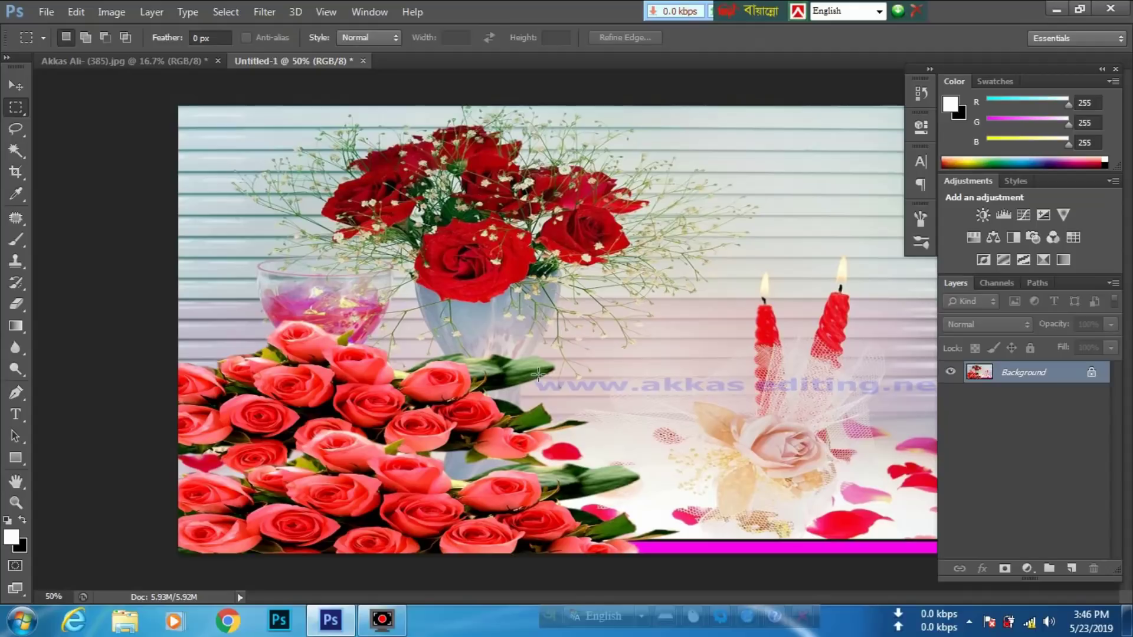
Step: Draw a rectangular marquee around the watermark line, then zoom in and pan to check its edges
{"action": "mouse_move", "coordinate": [536, 377]}
{"action": "left_mouse_down"}
{"action": "mouse_move", "coordinate": [1058, 96]}
{"action": "mouse_move", "coordinate": [975, 396]}
{"action": "left_mouse_up"}
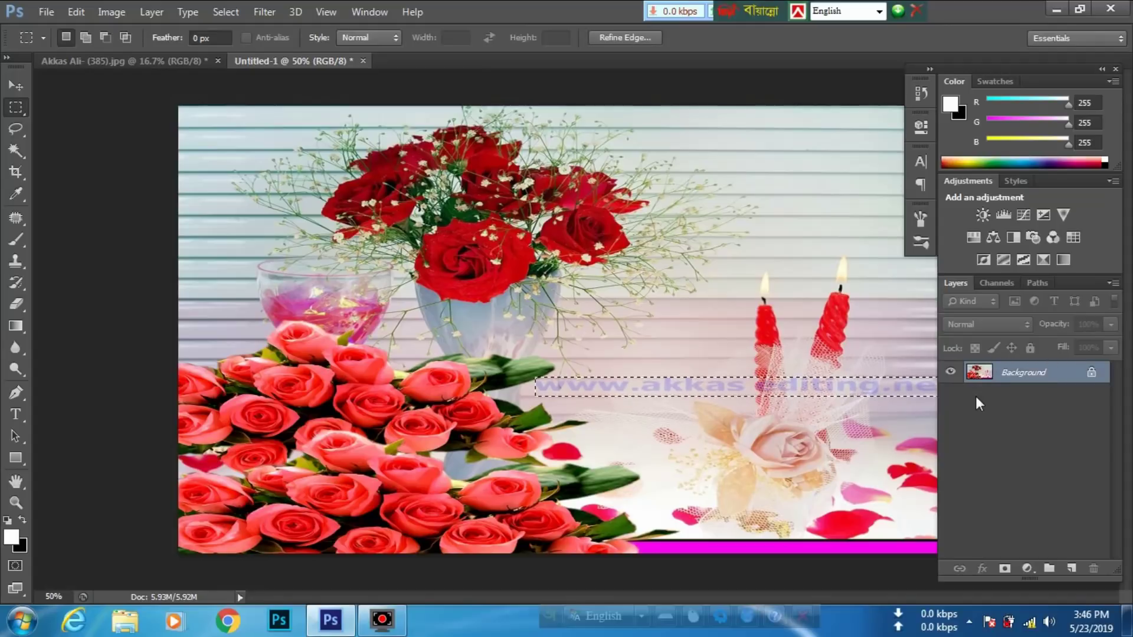
{"action": "key", "text": "ctrl+plus"}
{"action": "key", "text": "ctrl+plus"}
{"action": "key", "text": "ctrl+plus"}
{"action": "key", "text": "ctrl+plus"}
{"action": "key", "text": "ctrl+plus"}
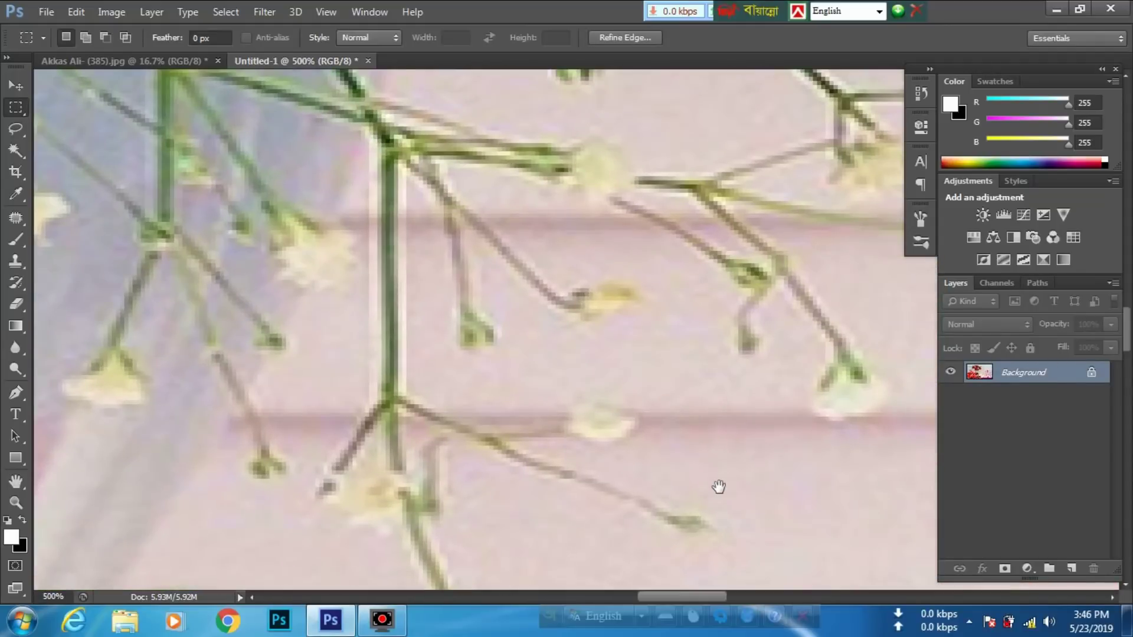
{"action": "left_click_drag", "start_coordinate": [719, 486], "coordinate": [508, 154]}
{"action": "scroll", "coordinate": [615, 379], "scroll_direction": "down", "scroll_amount": 3}
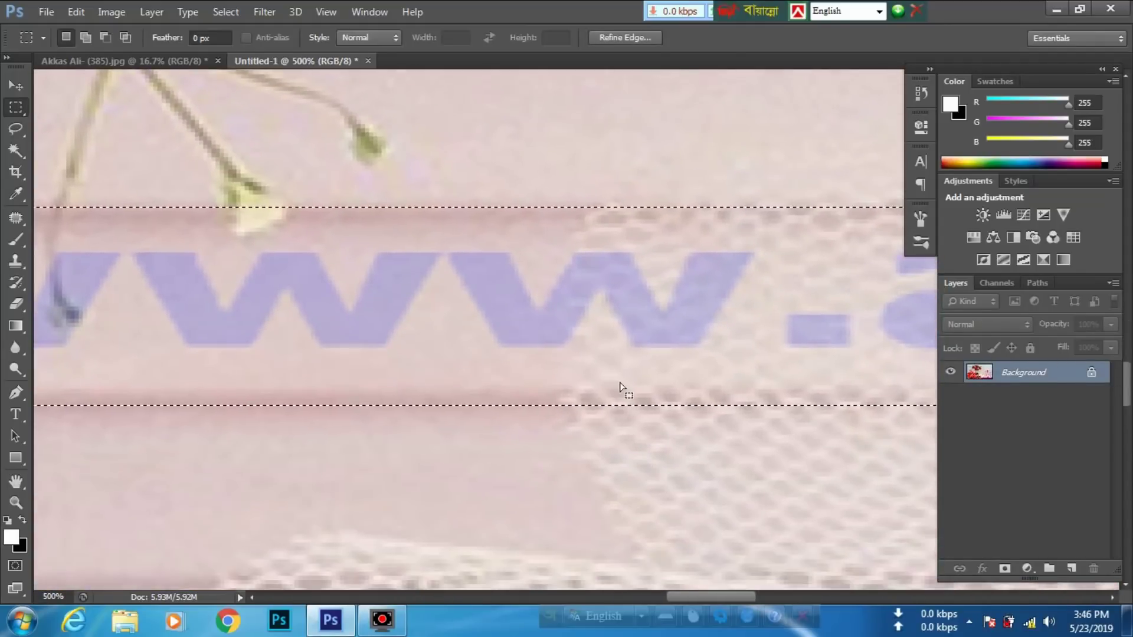
{"action": "left_click_drag", "start_coordinate": [612, 379], "coordinate": [491, 324]}
{"action": "left_click_drag", "start_coordinate": [615, 347], "coordinate": [448, 347]}
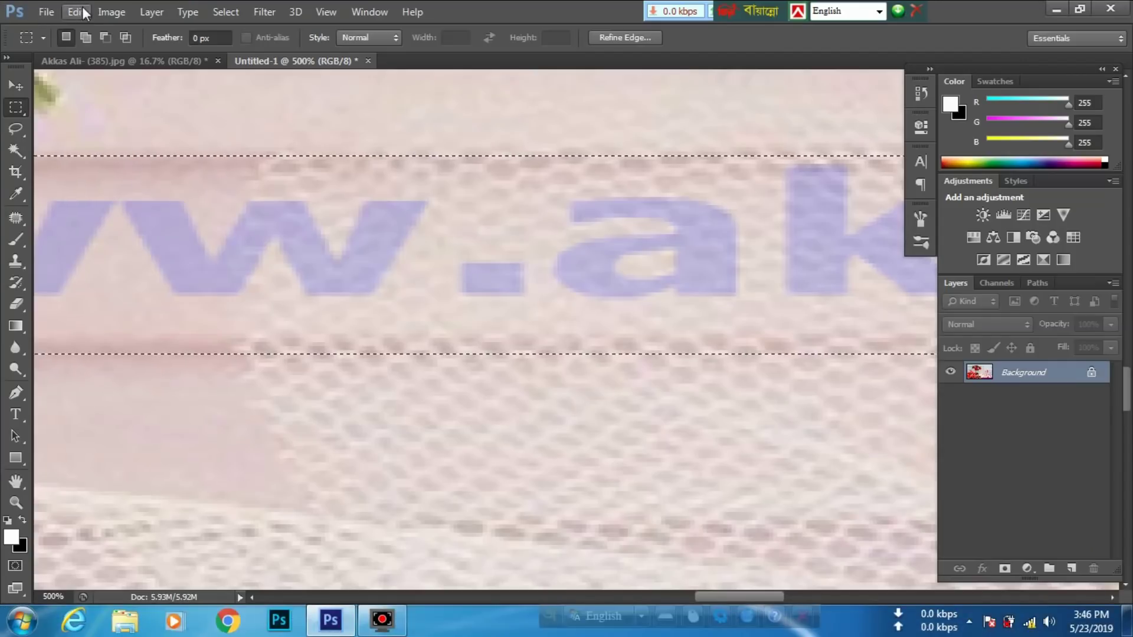
Step: Apply Edit > Fill to the watermark band using Content-Aware, Normal mode, 100% opacity
{"action": "left_click", "coordinate": [79, 9]}
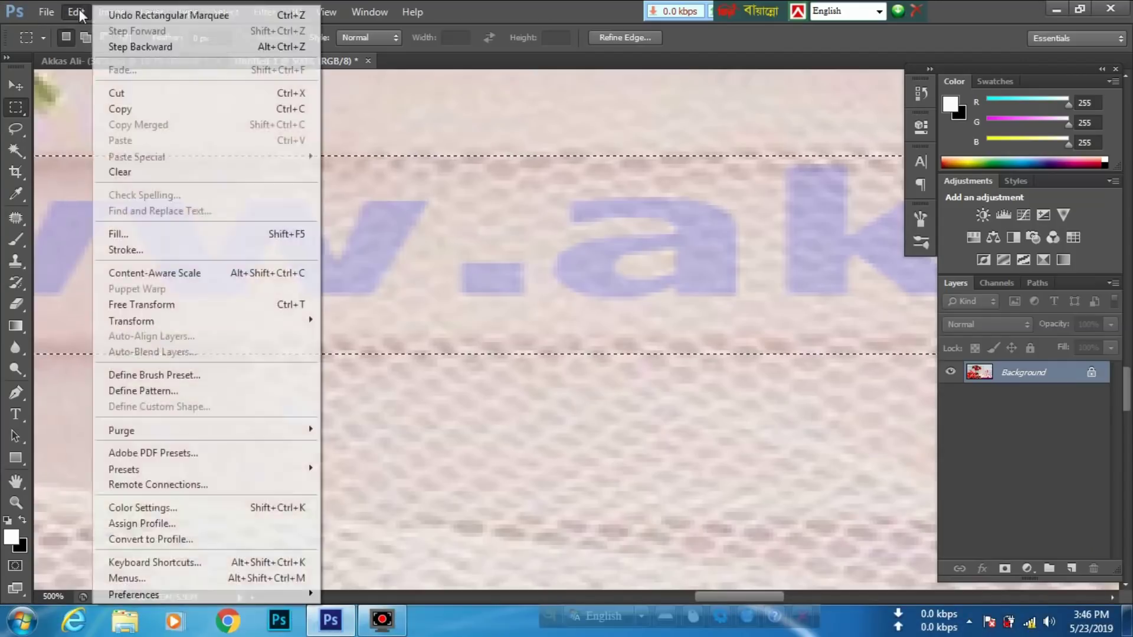
{"action": "left_click", "coordinate": [139, 232]}
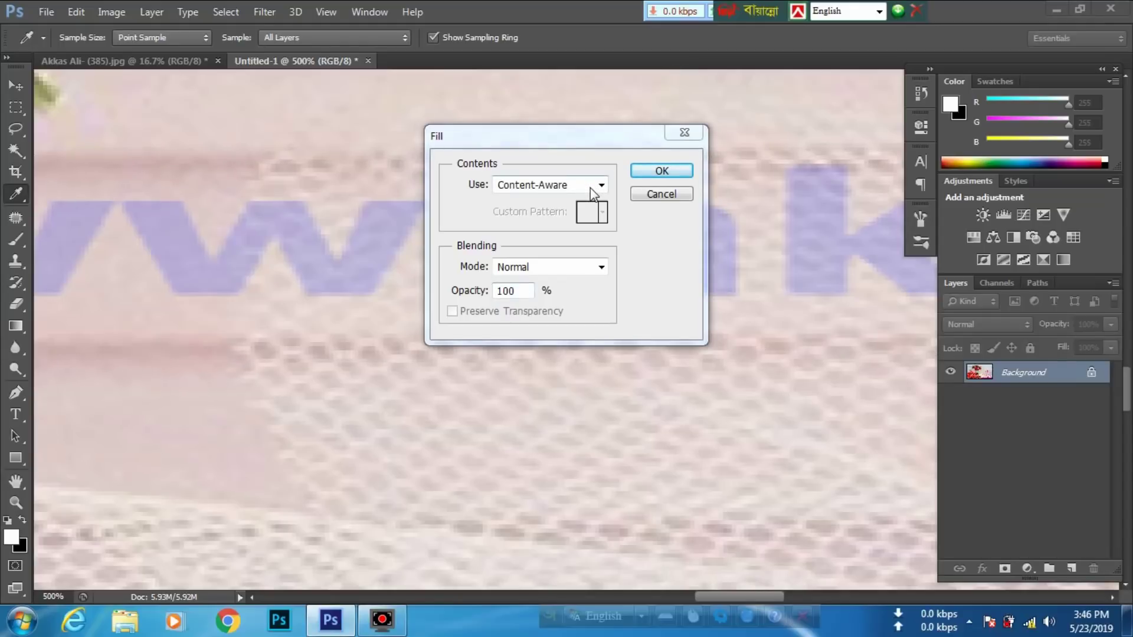
{"action": "double_click", "coordinate": [513, 291]}
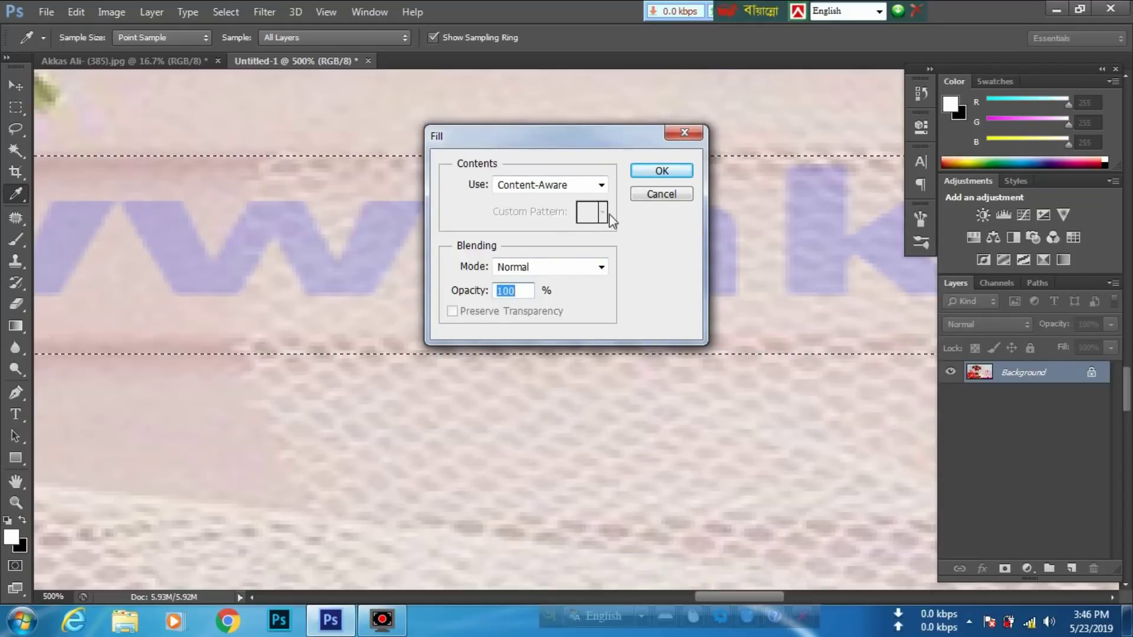
{"action": "left_click", "coordinate": [660, 176]}
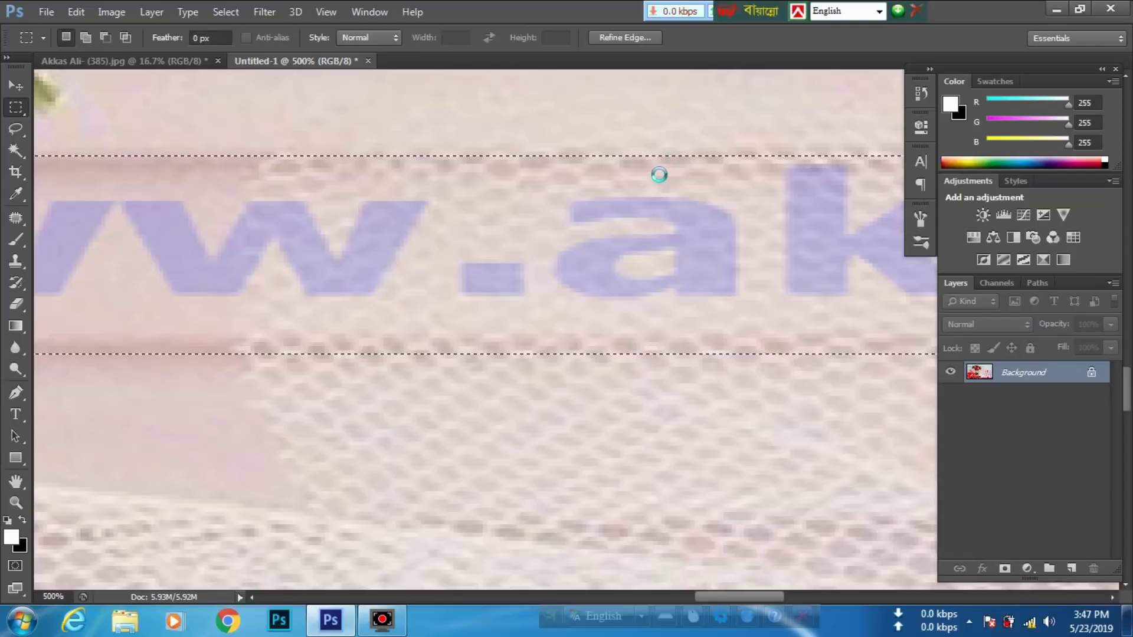
Step: Deselect and zoom out to view the filled watermark area
{"action": "key", "text": "ctrl+d"}
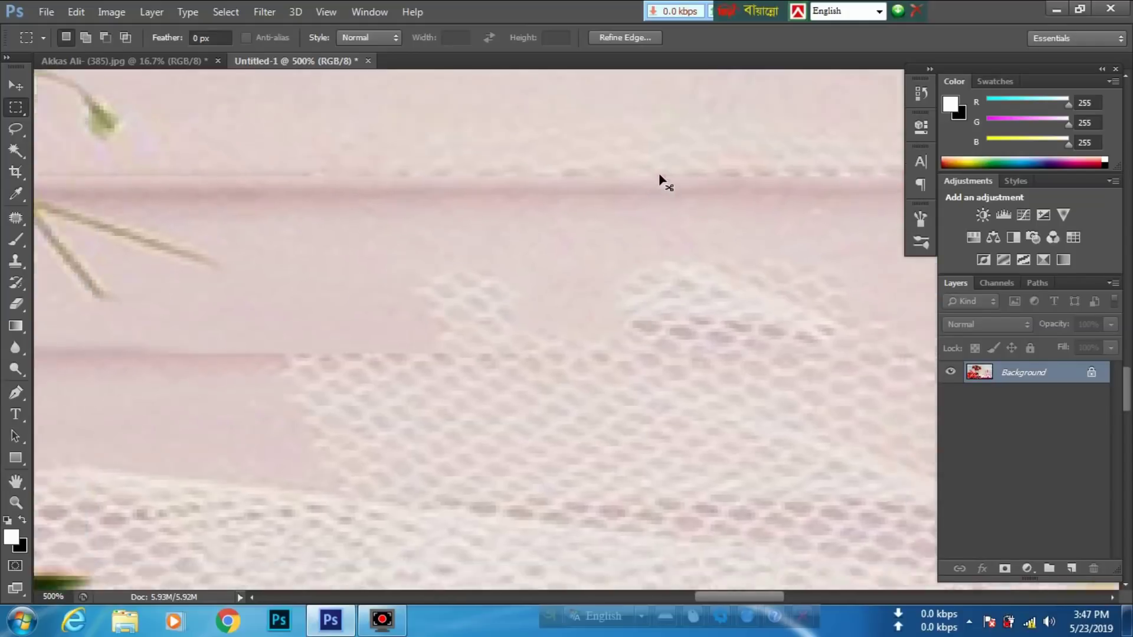
{"action": "key", "text": "ctrl+minus"}
{"action": "key", "text": "ctrl+minus"}
{"action": "key", "text": "ctrl+minus"}
{"action": "key", "text": "ctrl+minus"}
{"action": "key", "text": "ctrl+minus"}
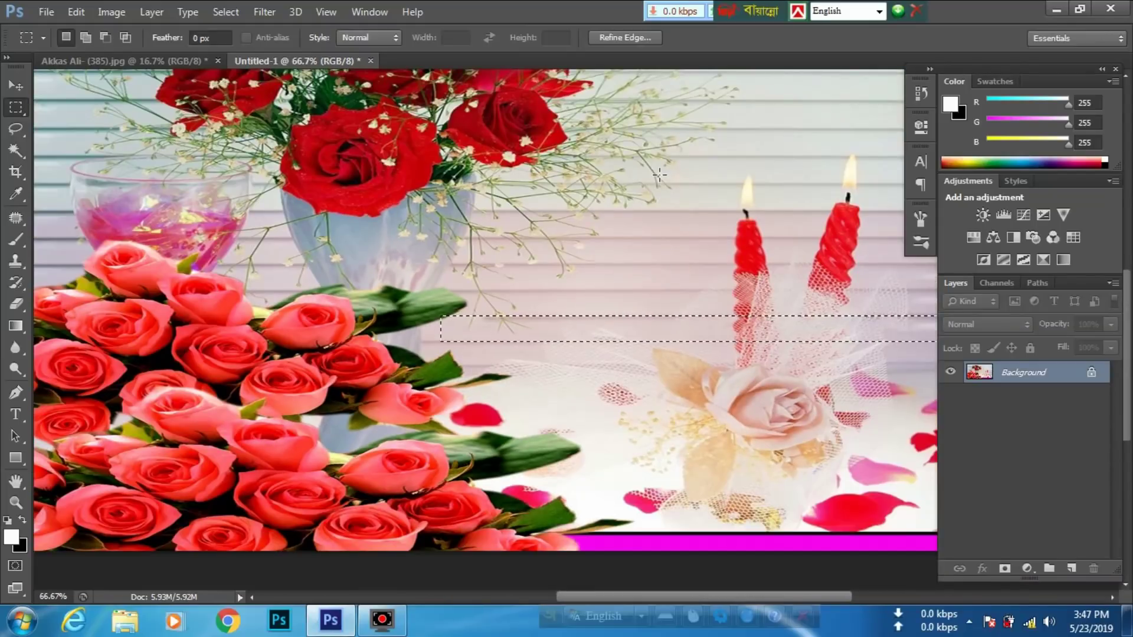
{"action": "key", "text": "ctrl+d"}
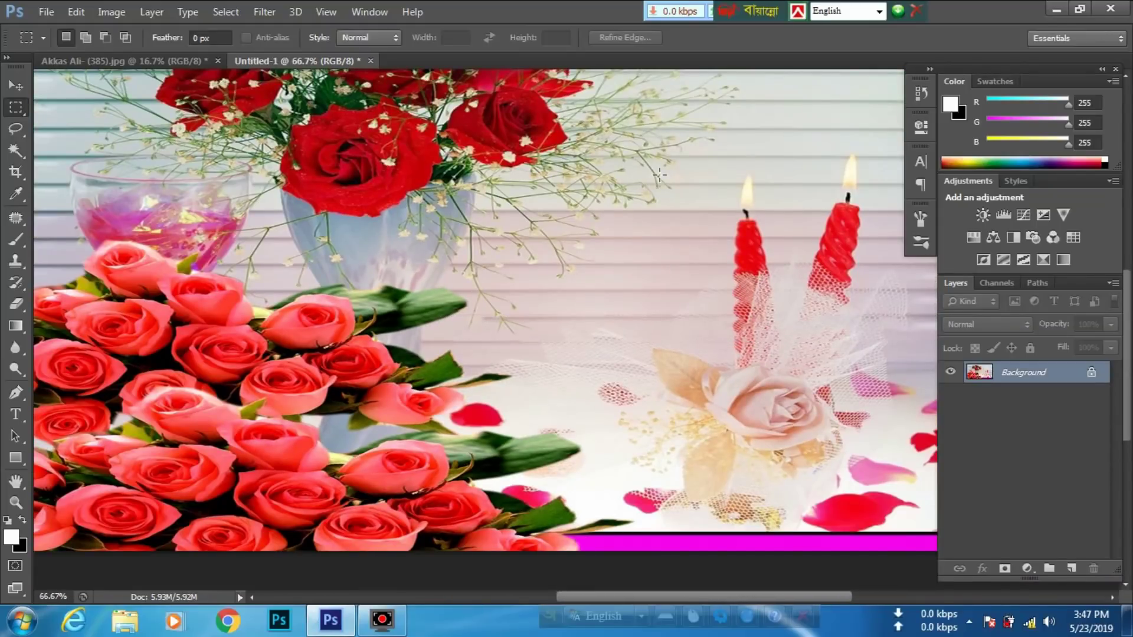
Step: Zoom in closely and pan past the stems and lace to centre the stray red petal
{"action": "key", "text": "ctrl+plus"}
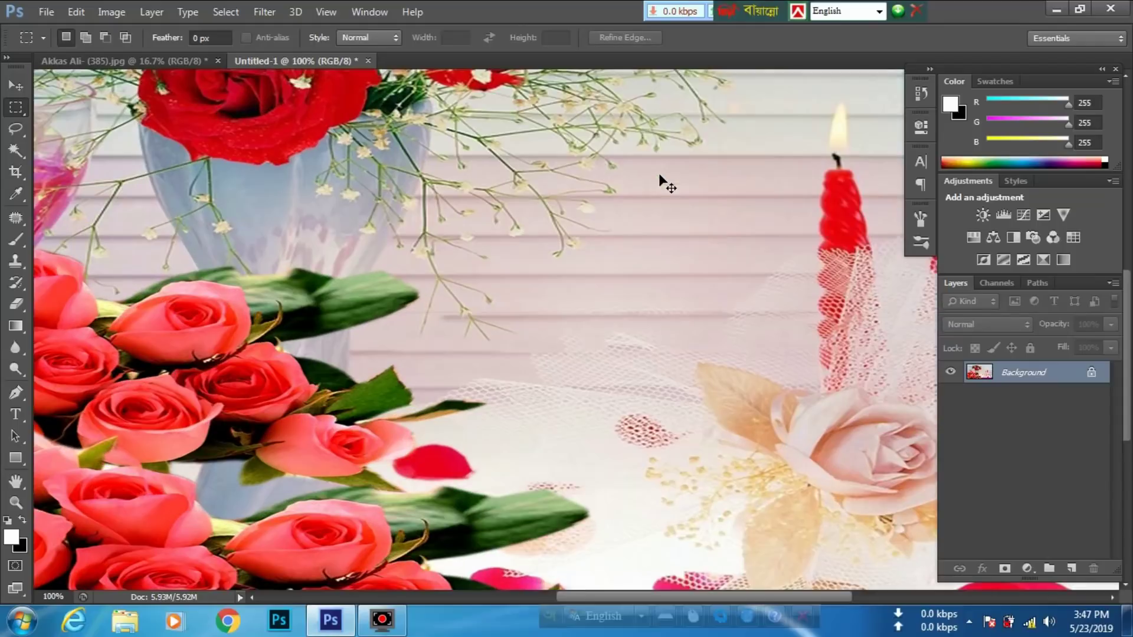
{"action": "key", "text": "ctrl+plus"}
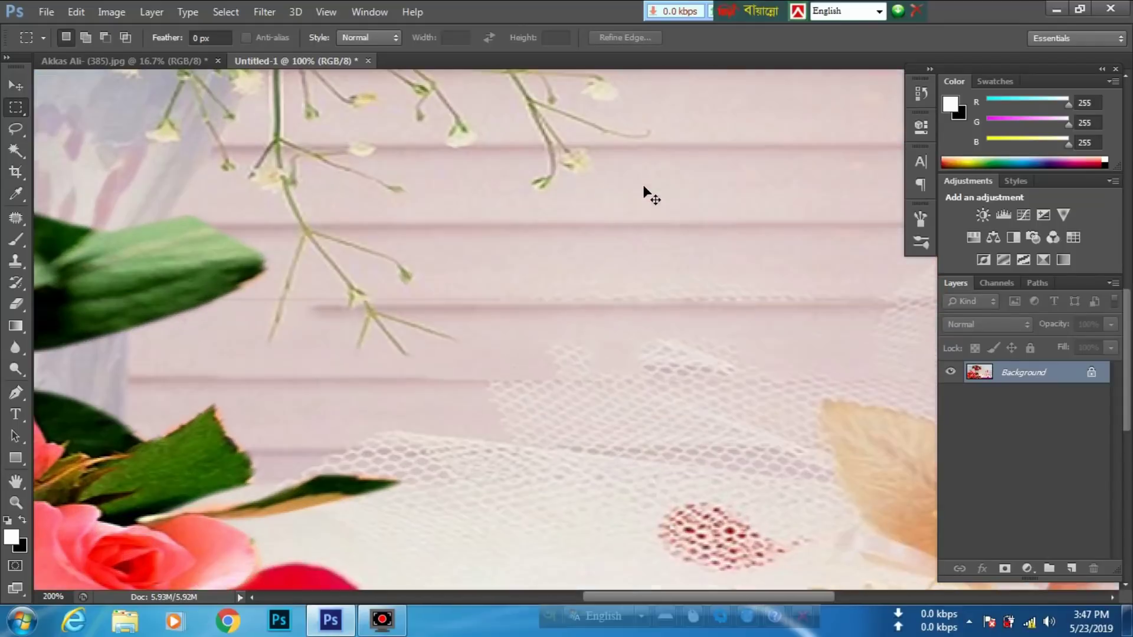
{"action": "left_click_drag", "start_coordinate": [502, 213], "coordinate": [412, 229]}
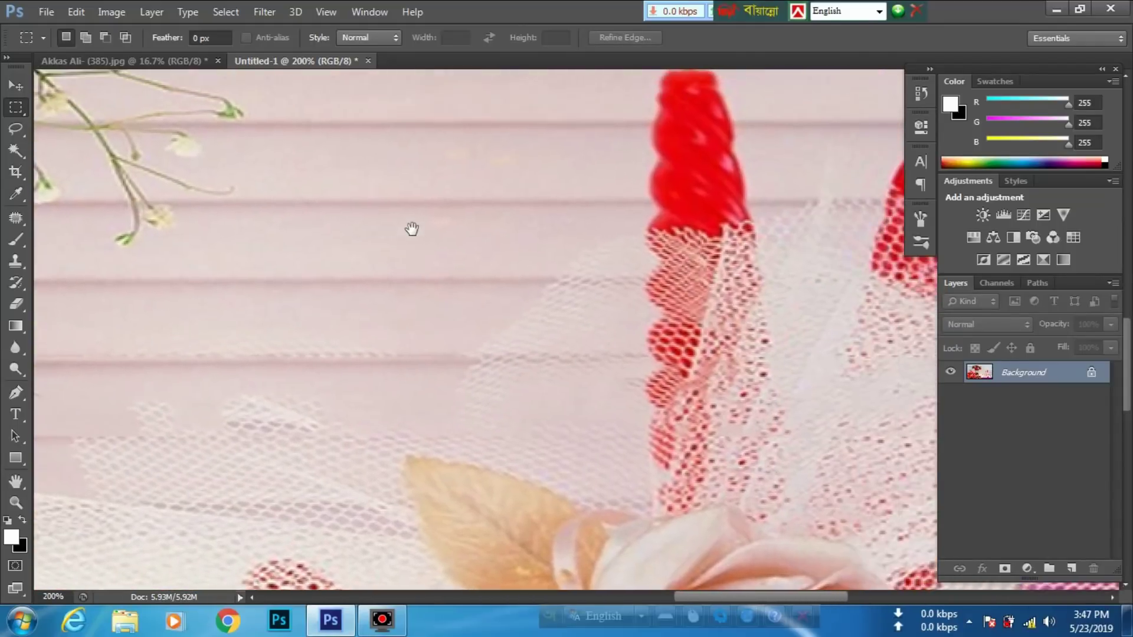
{"action": "key", "text": "ctrl+minus"}
{"action": "key", "text": "ctrl+minus"}
{"action": "key", "text": "ctrl+minus"}
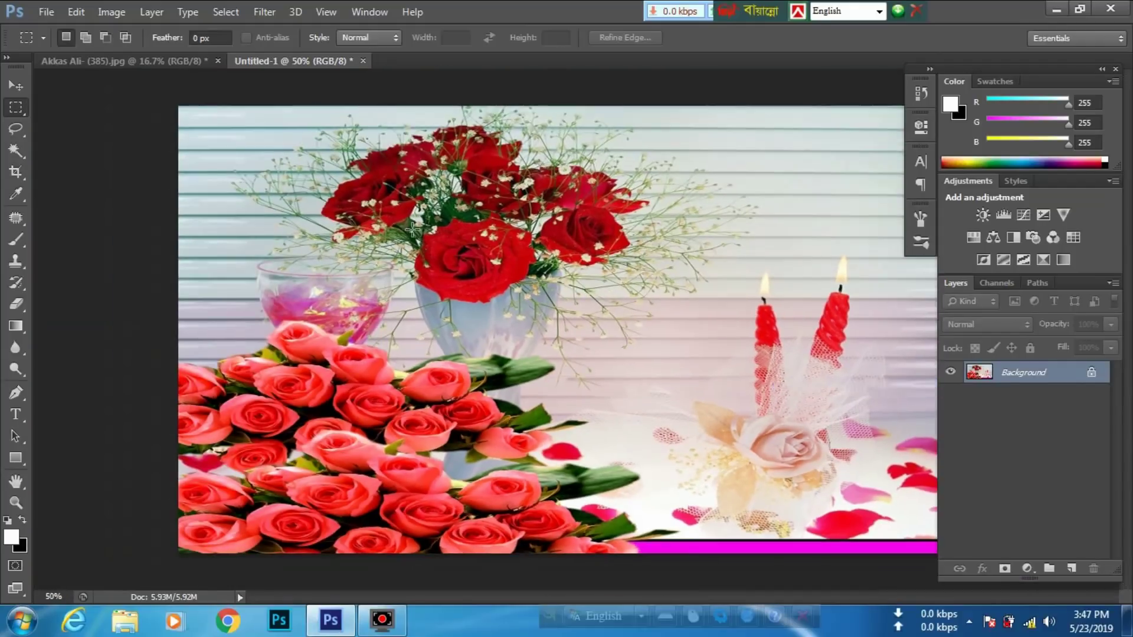
{"action": "key", "text": "ctrl+plus"}
{"action": "key", "text": "ctrl+plus"}
{"action": "key", "text": "ctrl+plus"}
{"action": "key", "text": "ctrl+plus"}
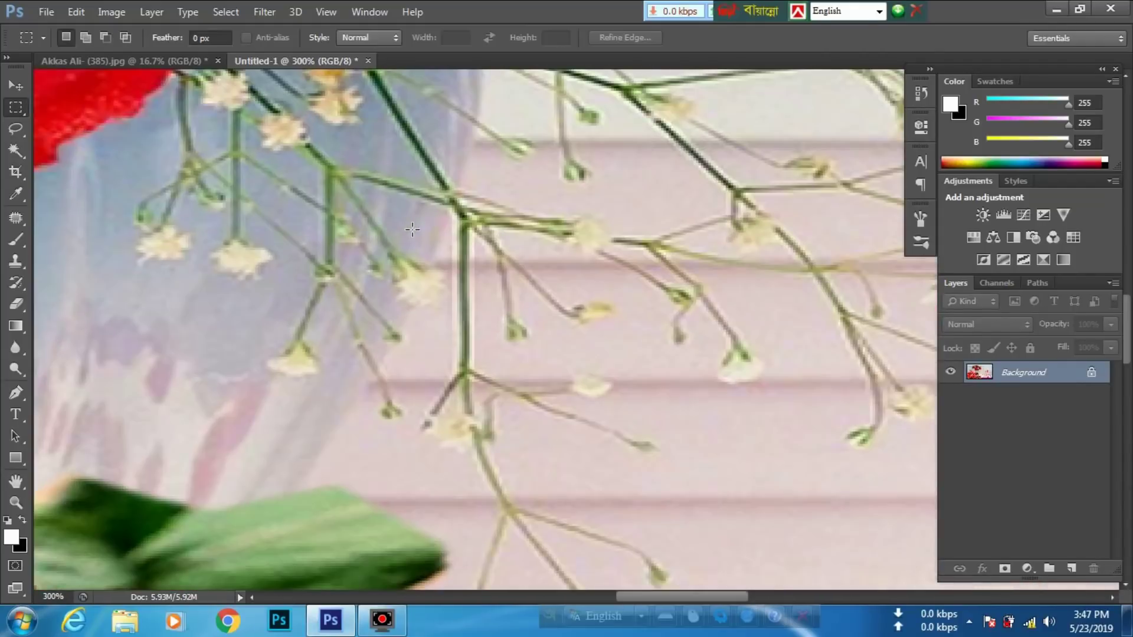
{"action": "left_click_drag", "start_coordinate": [430, 337], "coordinate": [273, 324]}
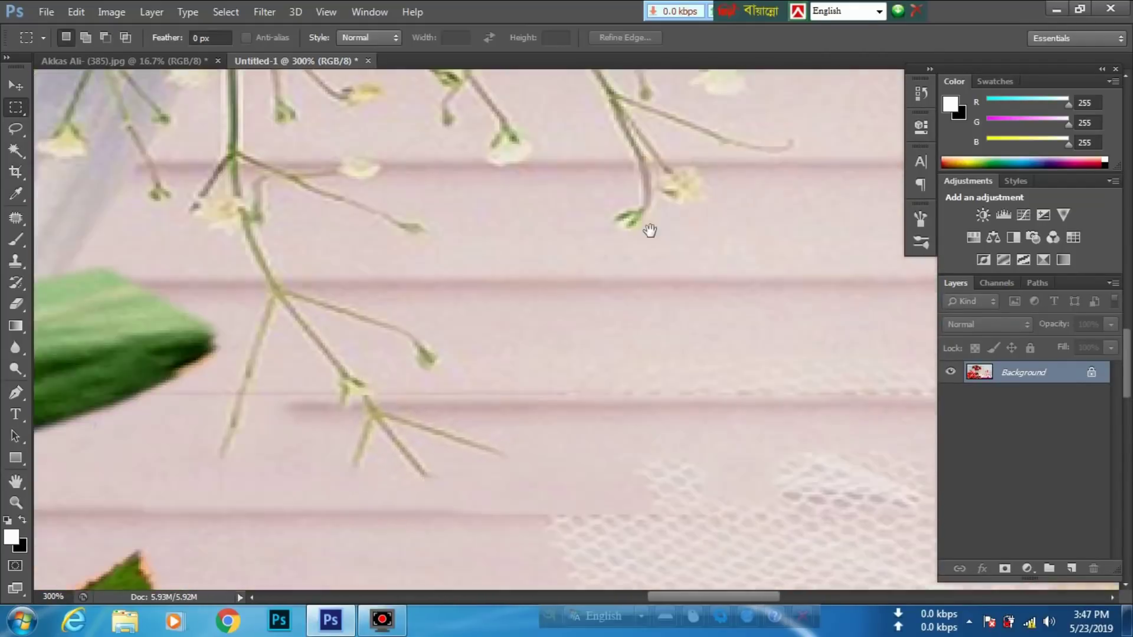
{"action": "left_click_drag", "start_coordinate": [647, 232], "coordinate": [475, 43]}
{"action": "mouse_move", "coordinate": [620, 283]}
{"action": "left_mouse_down"}
{"action": "mouse_move", "coordinate": [572, 118]}
{"action": "mouse_move", "coordinate": [627, 199]}
{"action": "left_mouse_up"}
{"action": "left_click_drag", "start_coordinate": [620, 293], "coordinate": [142, 225]}
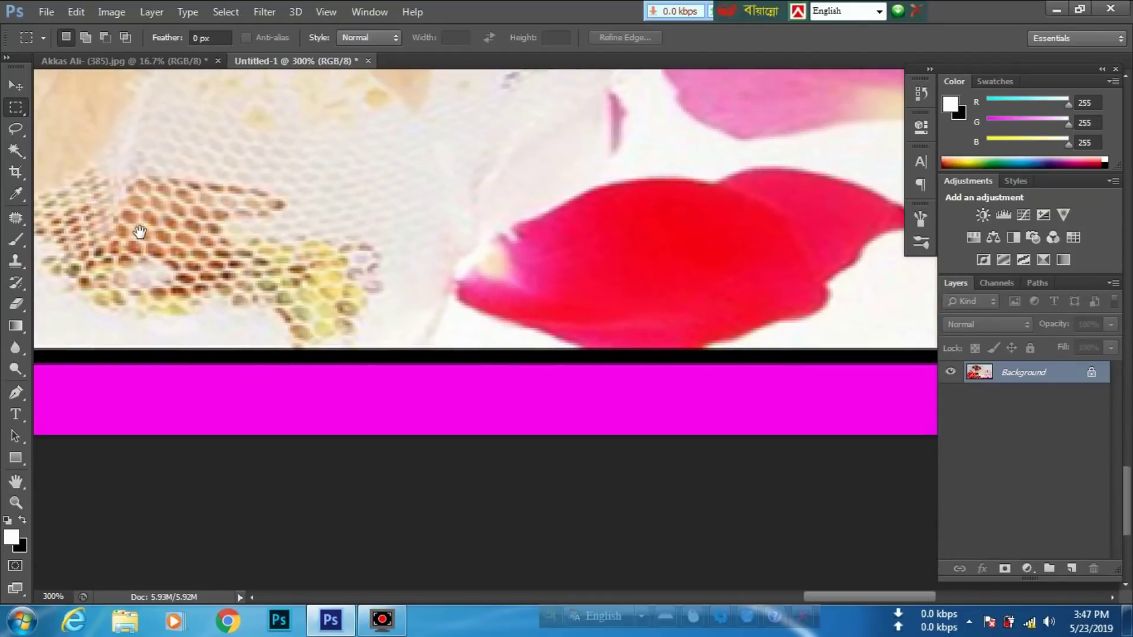
{"action": "left_click_drag", "start_coordinate": [520, 199], "coordinate": [461, 294]}
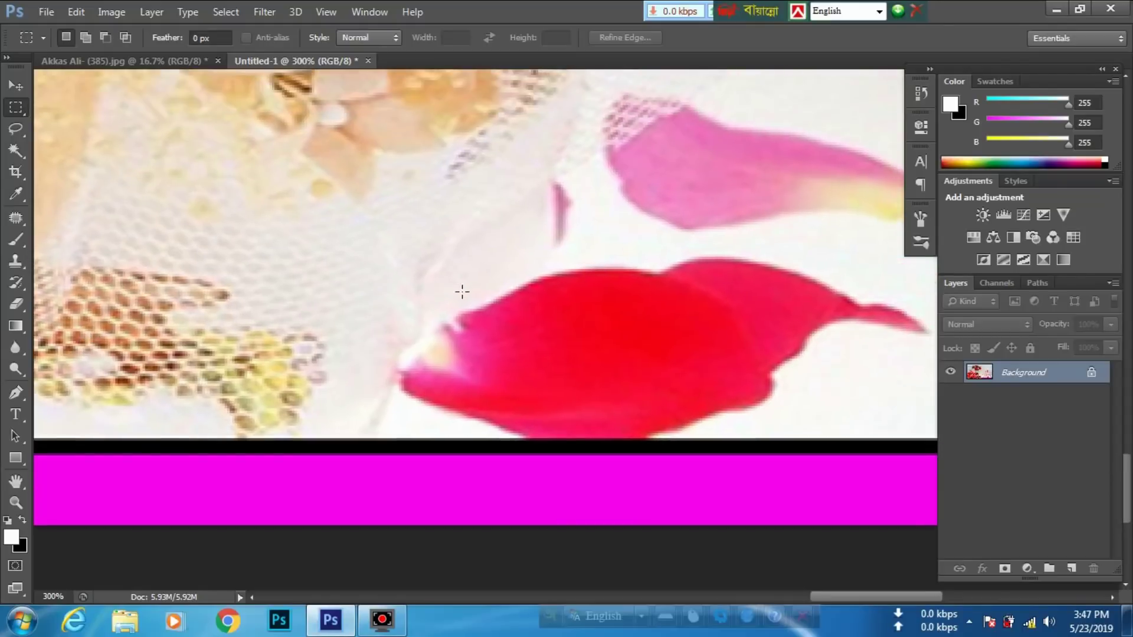
Step: With the Pen tool, place anchor points around the petal's top, left tip and bottom edge
{"action": "key", "text": "p"}
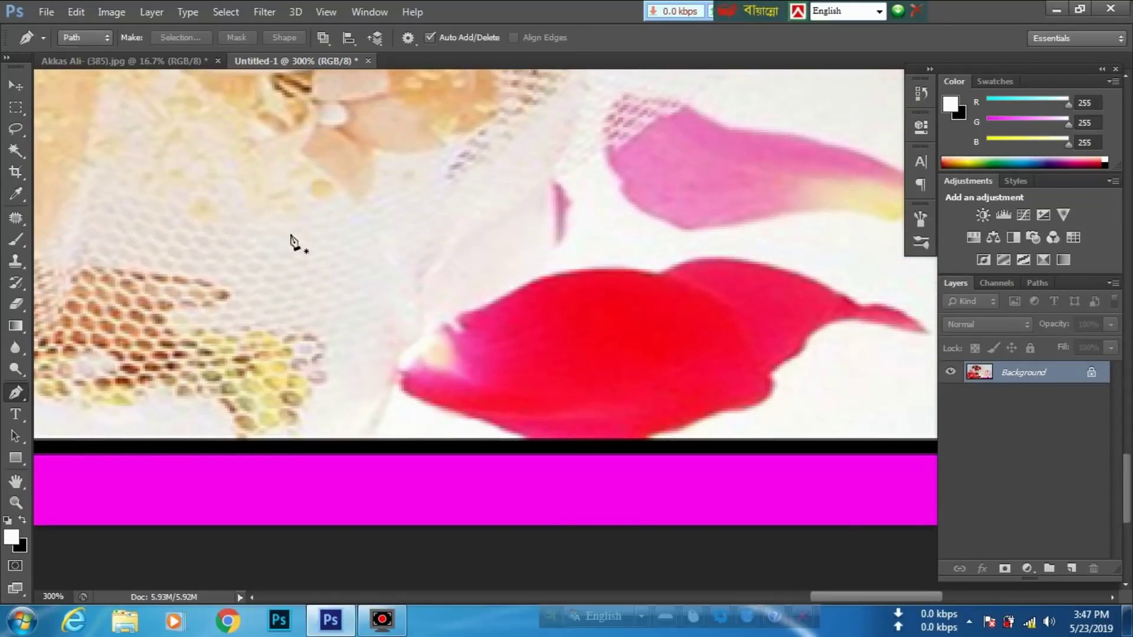
{"action": "right_click", "coordinate": [23, 391]}
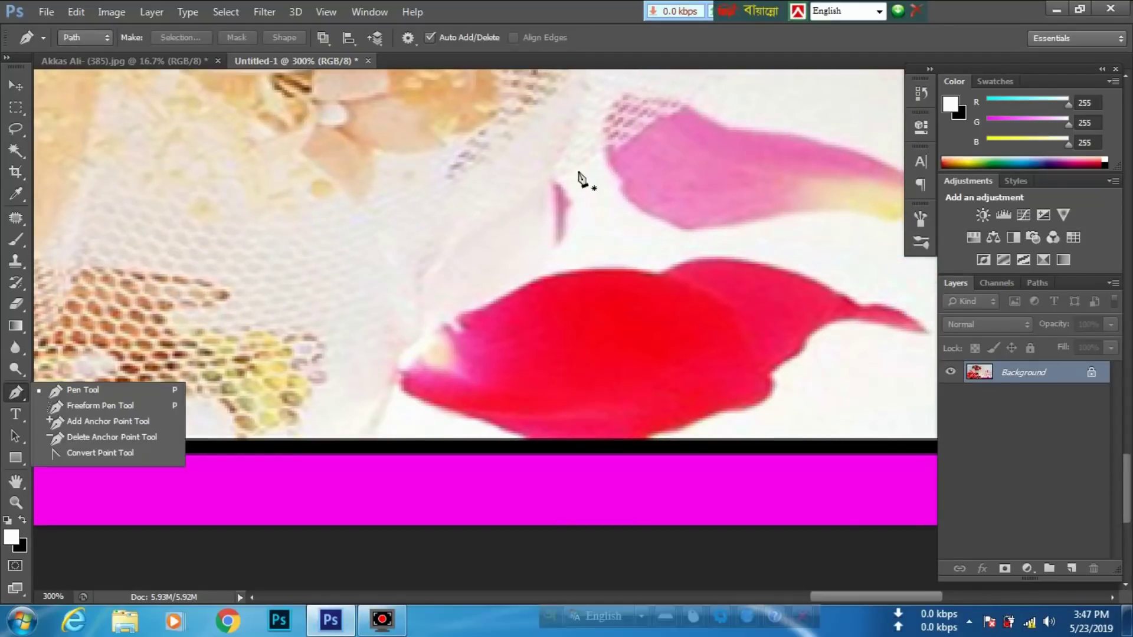
{"action": "left_click", "coordinate": [596, 259]}
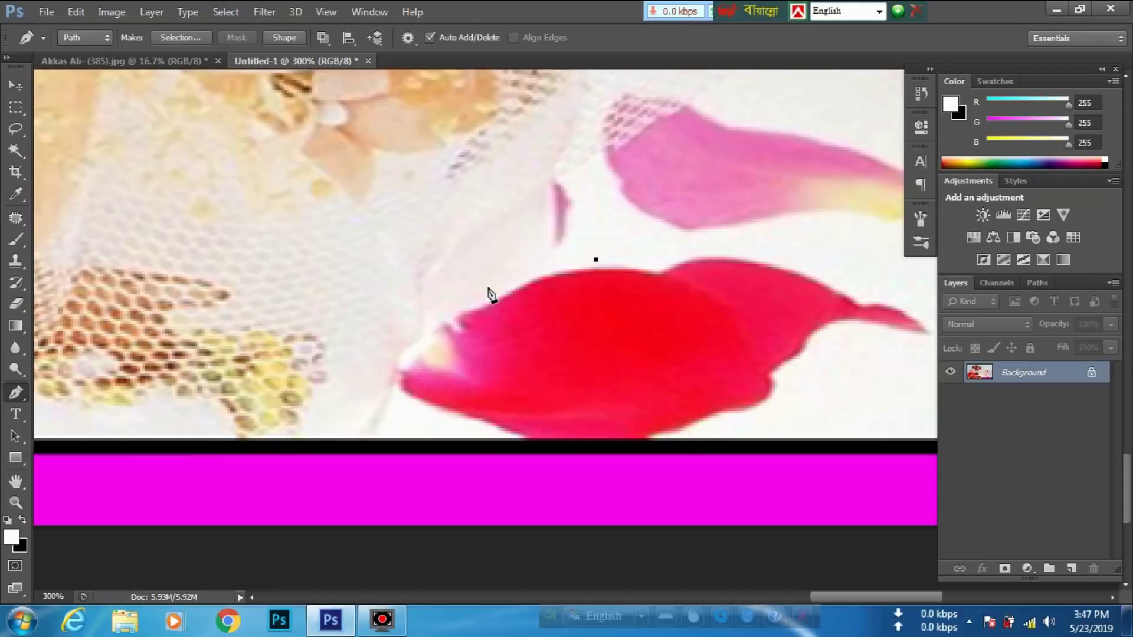
{"action": "left_click", "coordinate": [486, 286]}
{"action": "left_click", "coordinate": [419, 327]}
{"action": "left_click_drag", "start_coordinate": [381, 384], "coordinate": [410, 423]}
{"action": "left_click", "coordinate": [411, 421]}
{"action": "left_click", "coordinate": [509, 442]}
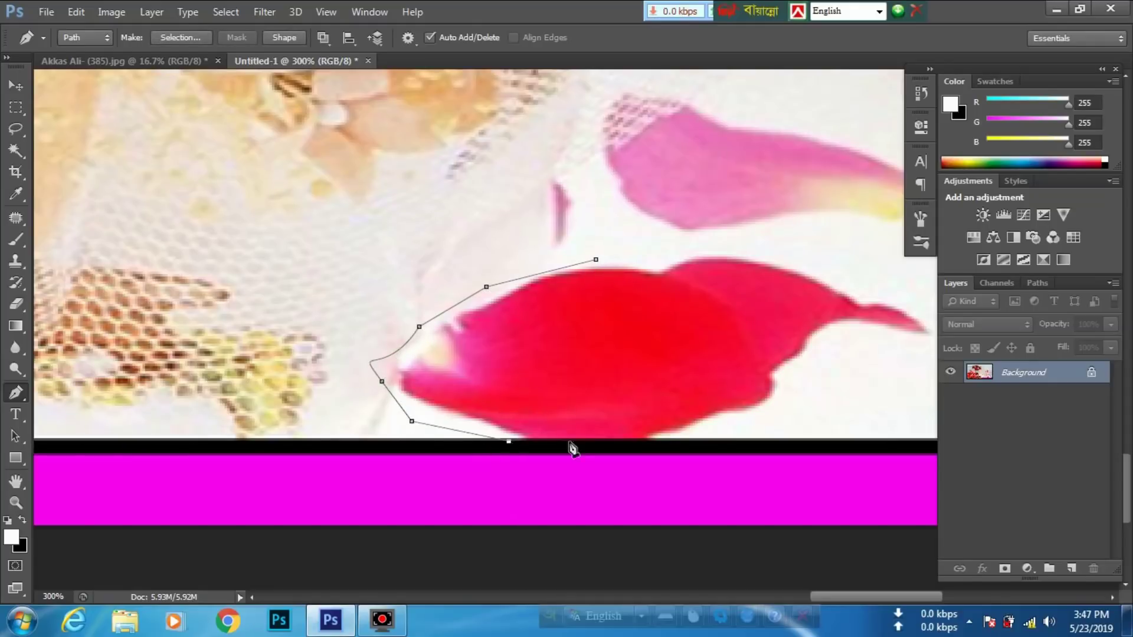
{"action": "left_click", "coordinate": [648, 443]}
Step: Finish the path around the petal's right tip, close it, and load it as a selection
{"action": "left_click", "coordinate": [785, 429]}
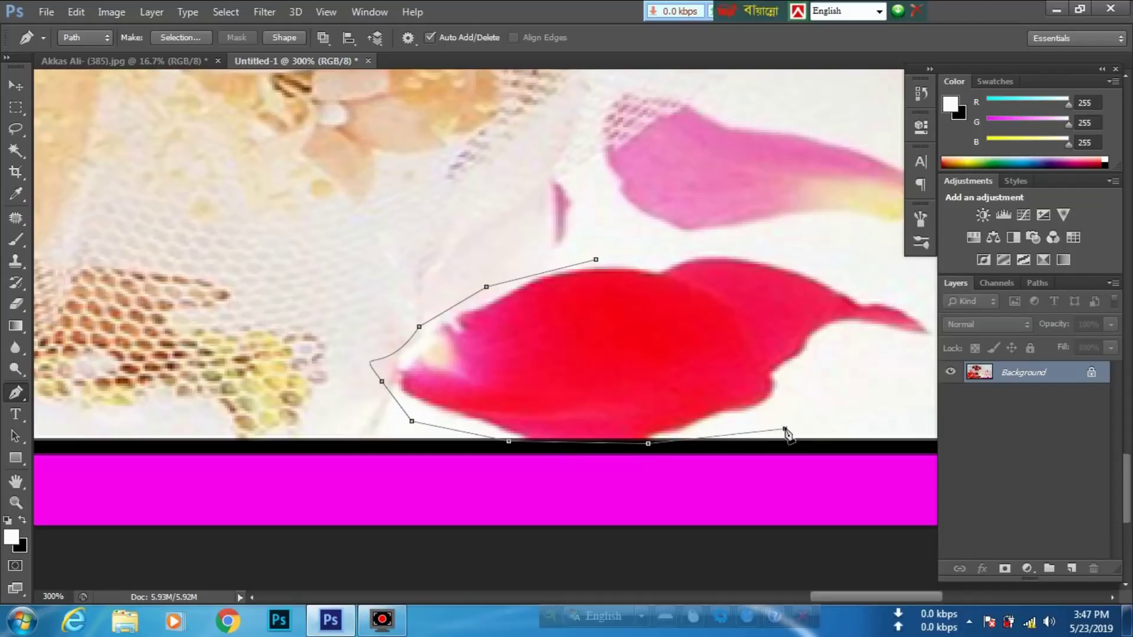
{"action": "left_click", "coordinate": [900, 371]}
{"action": "left_click", "coordinate": [929, 349]}
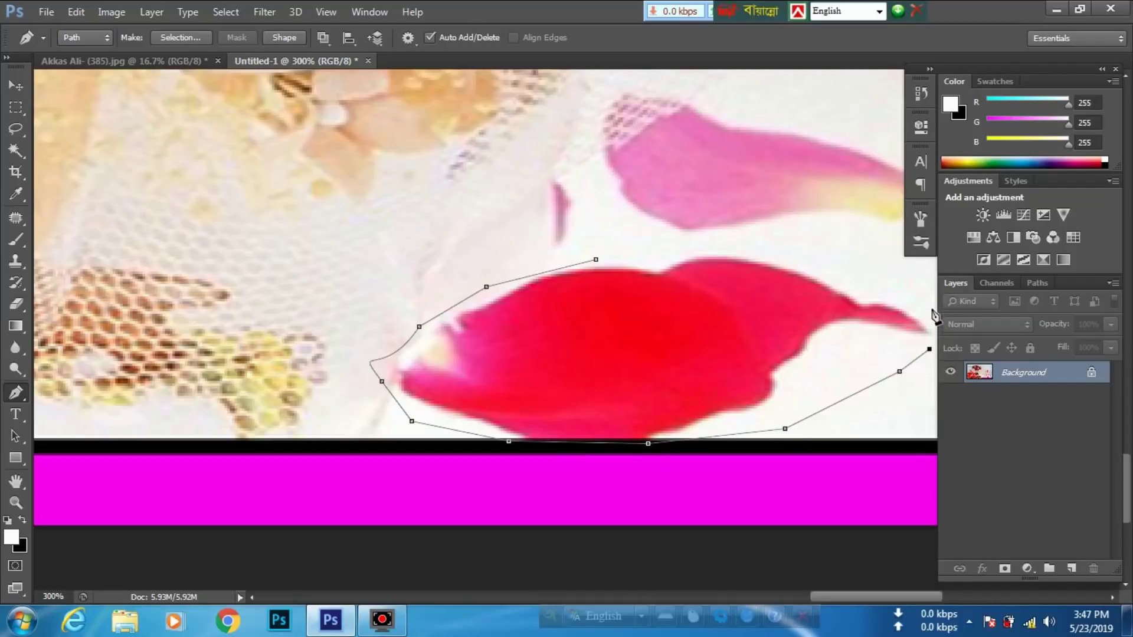
{"action": "left_click", "coordinate": [932, 304]}
{"action": "left_click", "coordinate": [772, 252]}
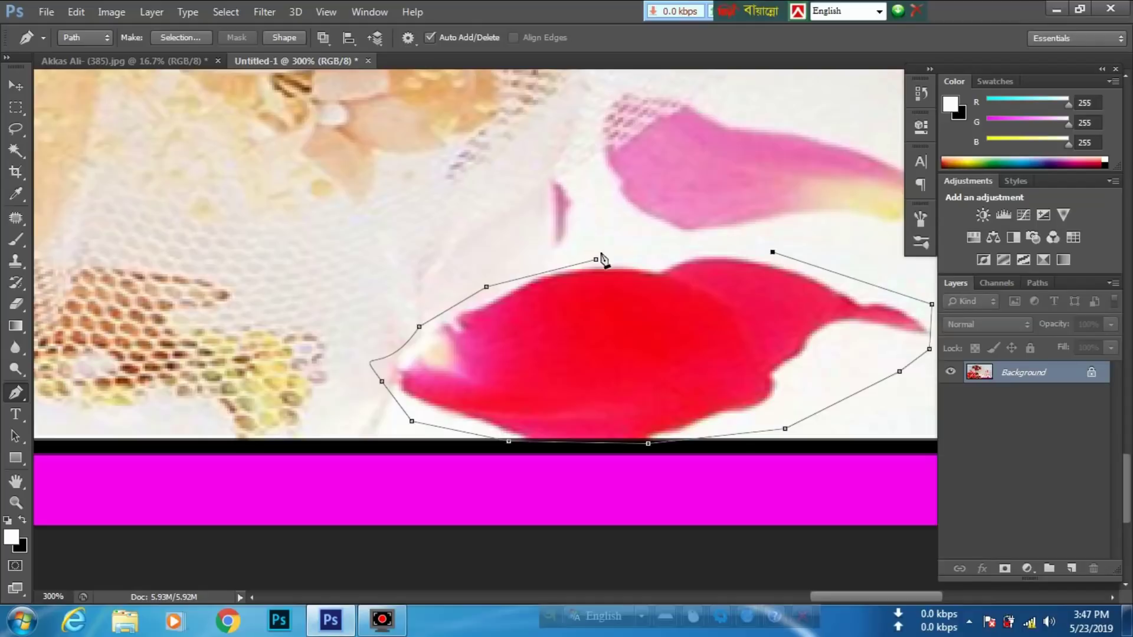
{"action": "left_click", "coordinate": [596, 260]}
{"action": "key", "text": "ctrl+Return"}
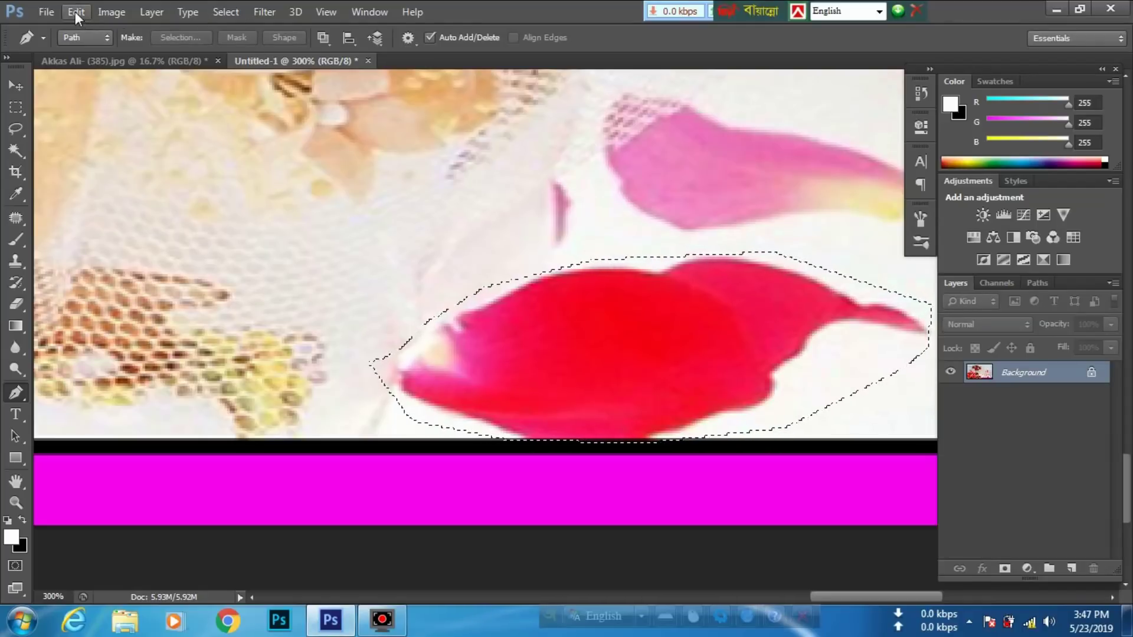
Step: Fill the petal selection via Edit > Fill using Content-Aware, Normal mode, 100% opacity
{"action": "left_click", "coordinate": [75, 11]}
{"action": "left_click", "coordinate": [123, 237]}
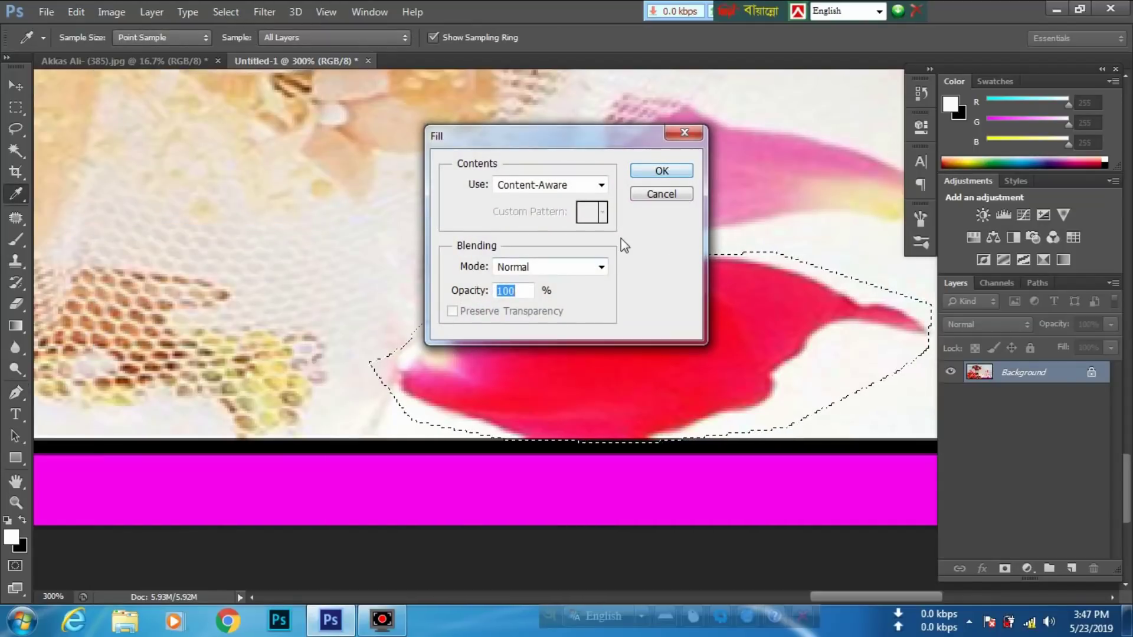
{"action": "left_click", "coordinate": [659, 174]}
{"action": "key", "text": "p"}
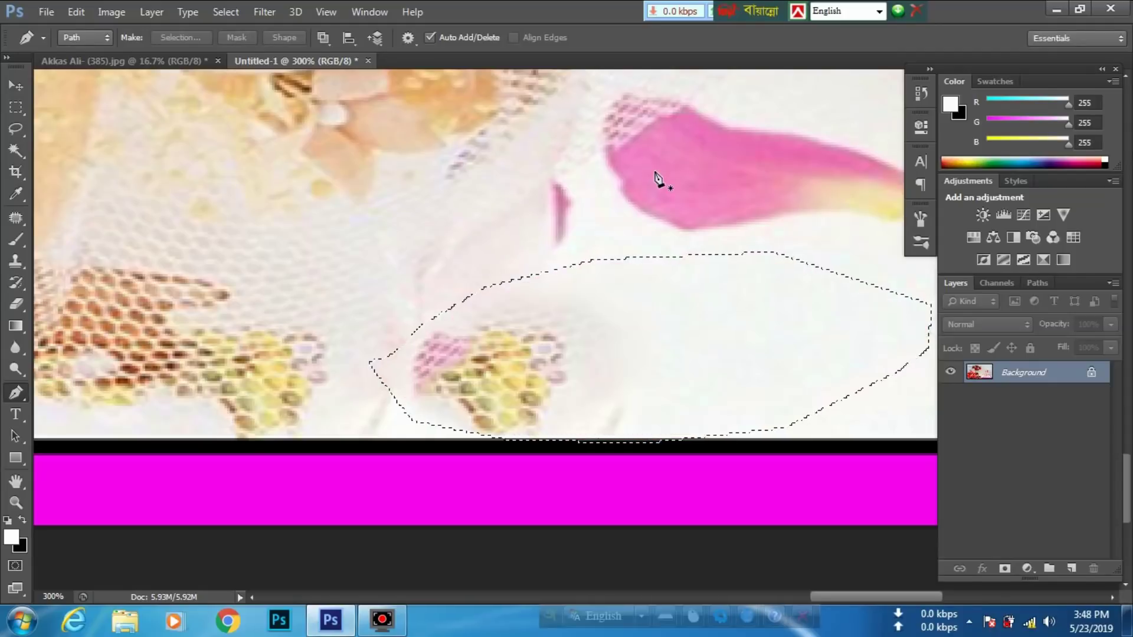
Step: Deselect, check the filled spot up close, then zoom out until the whole photo fits
{"action": "key", "text": "ctrl+d"}
{"action": "scroll", "coordinate": [655, 174], "scroll_direction": "down", "scroll_amount": 2}
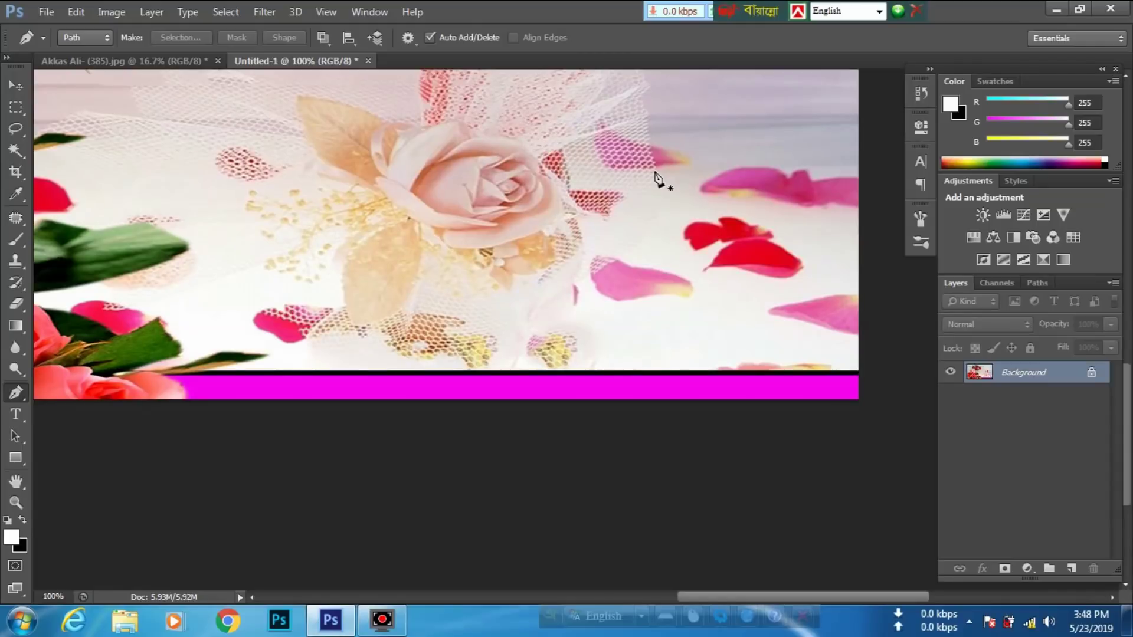
{"action": "key", "text": "ctrl+plus"}
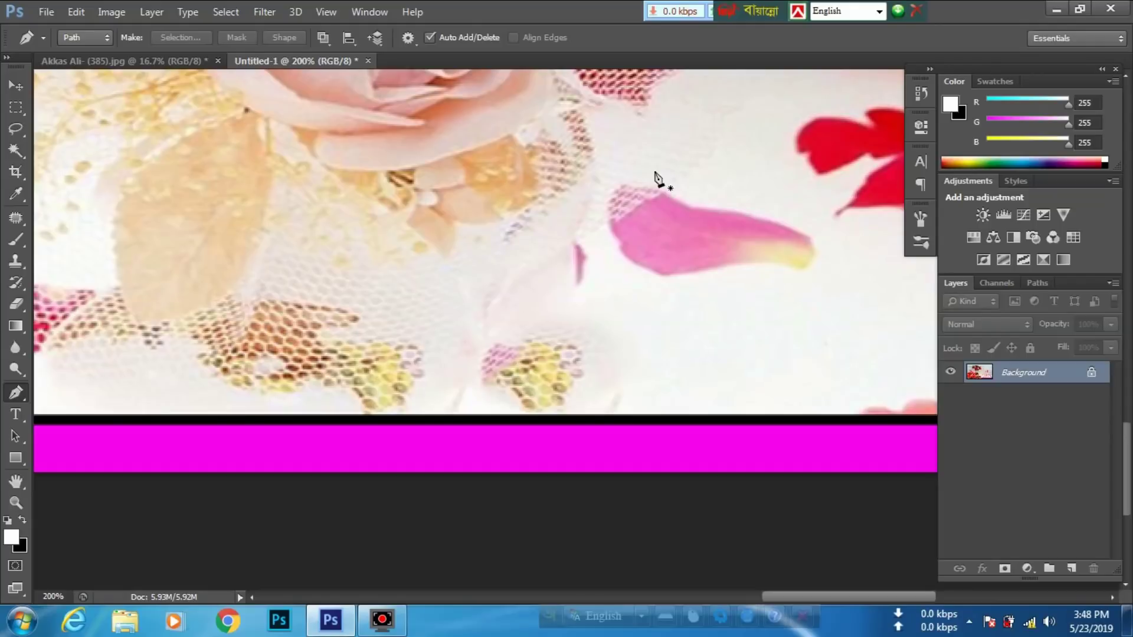
{"action": "key", "text": "ctrl+minus"}
{"action": "key", "text": "ctrl+minus"}
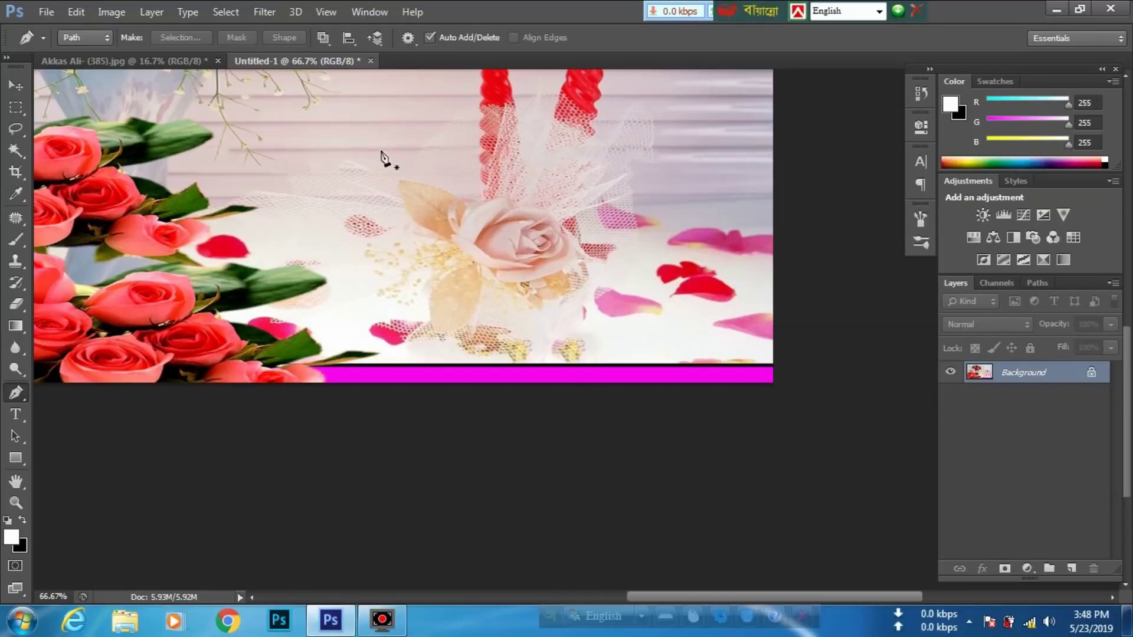
{"action": "key", "text": "ctrl+minus"}
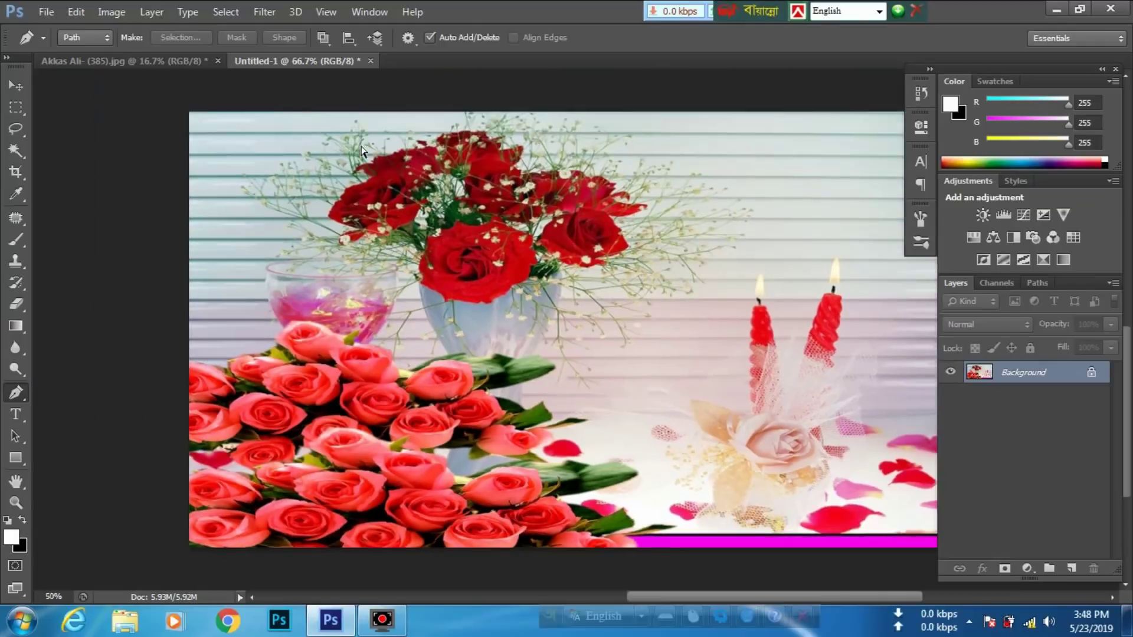
{"action": "key", "text": "ctrl+minus"}
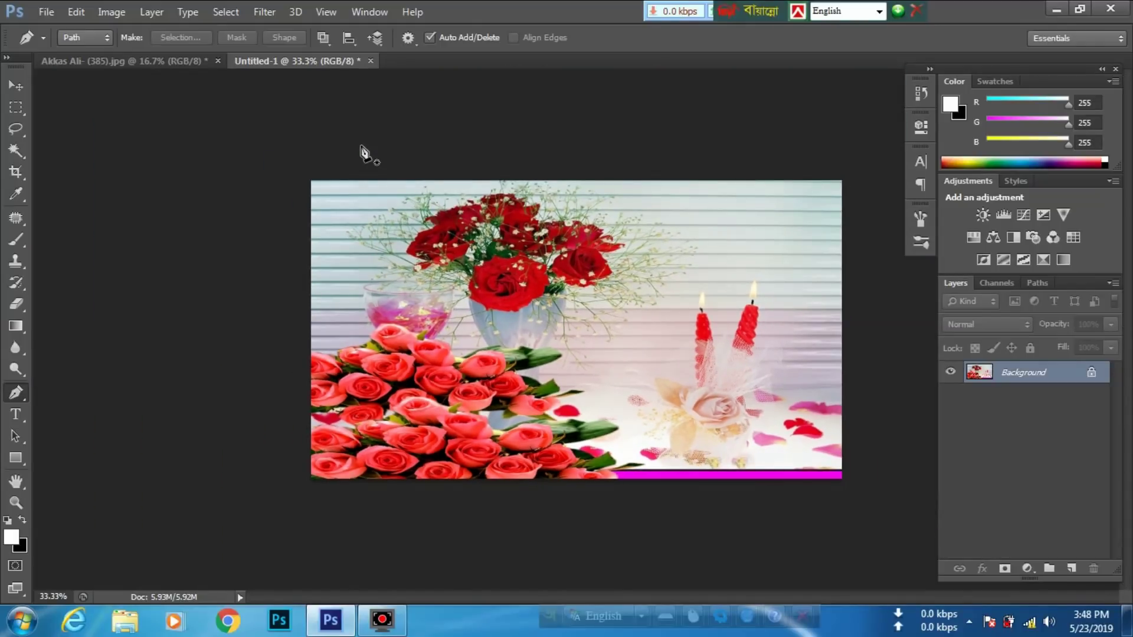